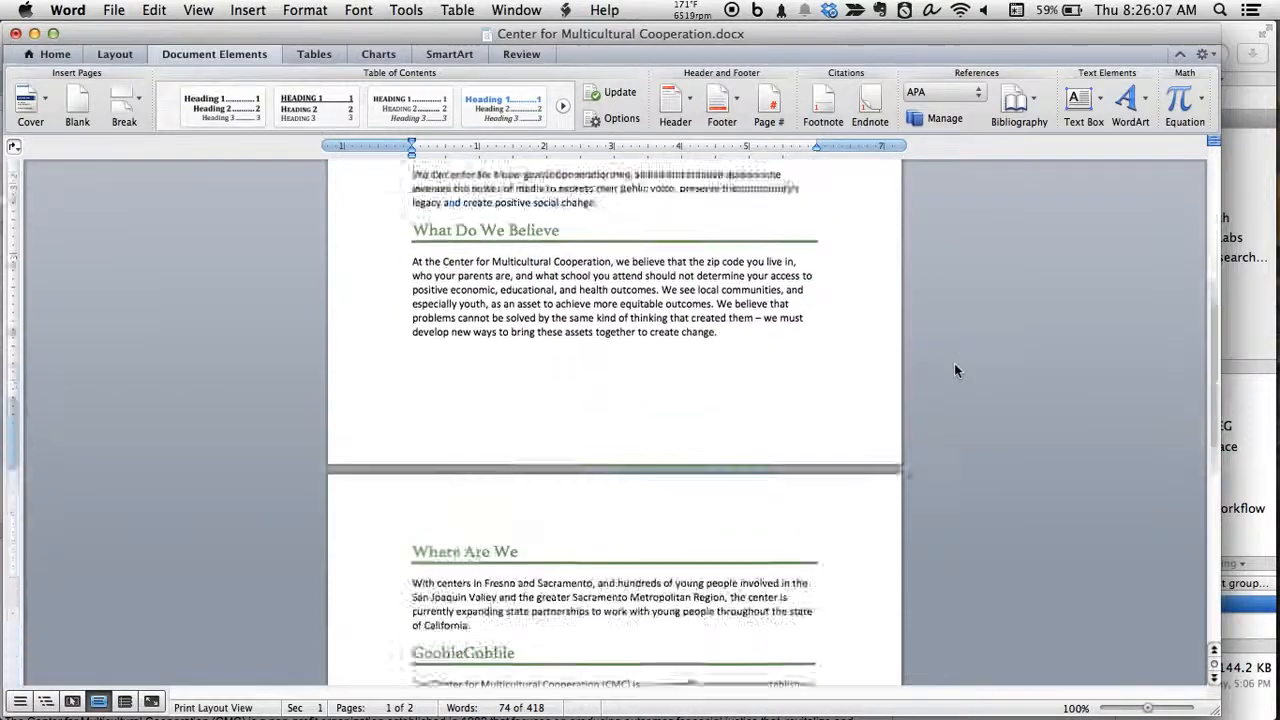
- Examine the document's title, table of contents and section headings across both pages
scroll(954, 368, up, 15)
drag(730, 249, 485, 249)
scroll(760, 367, down, 10)
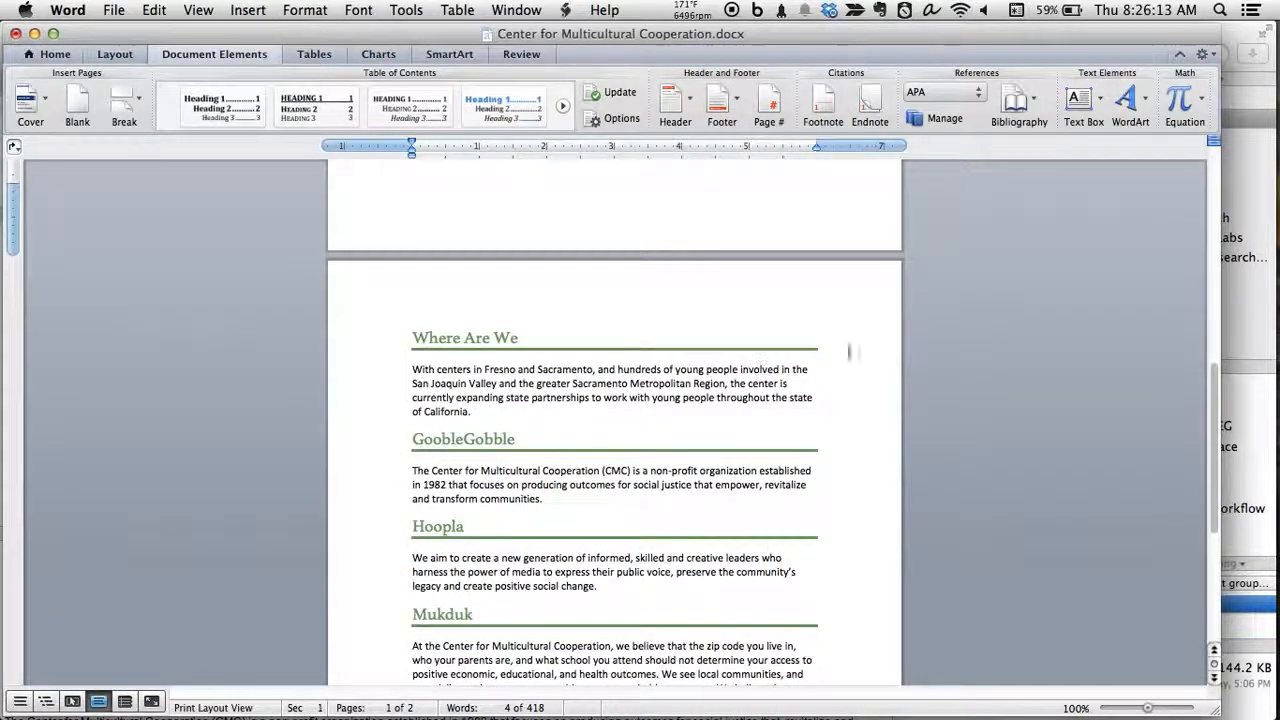
click(964, 372)
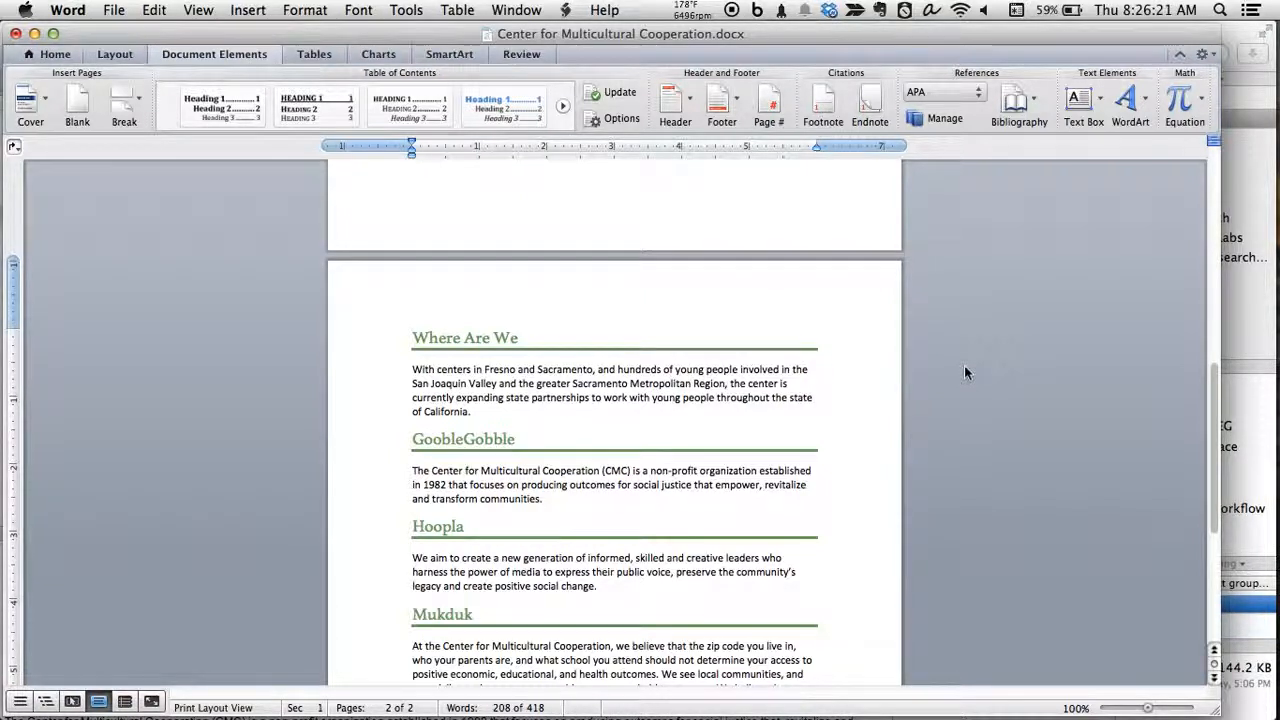
scroll(964, 372, up, 15)
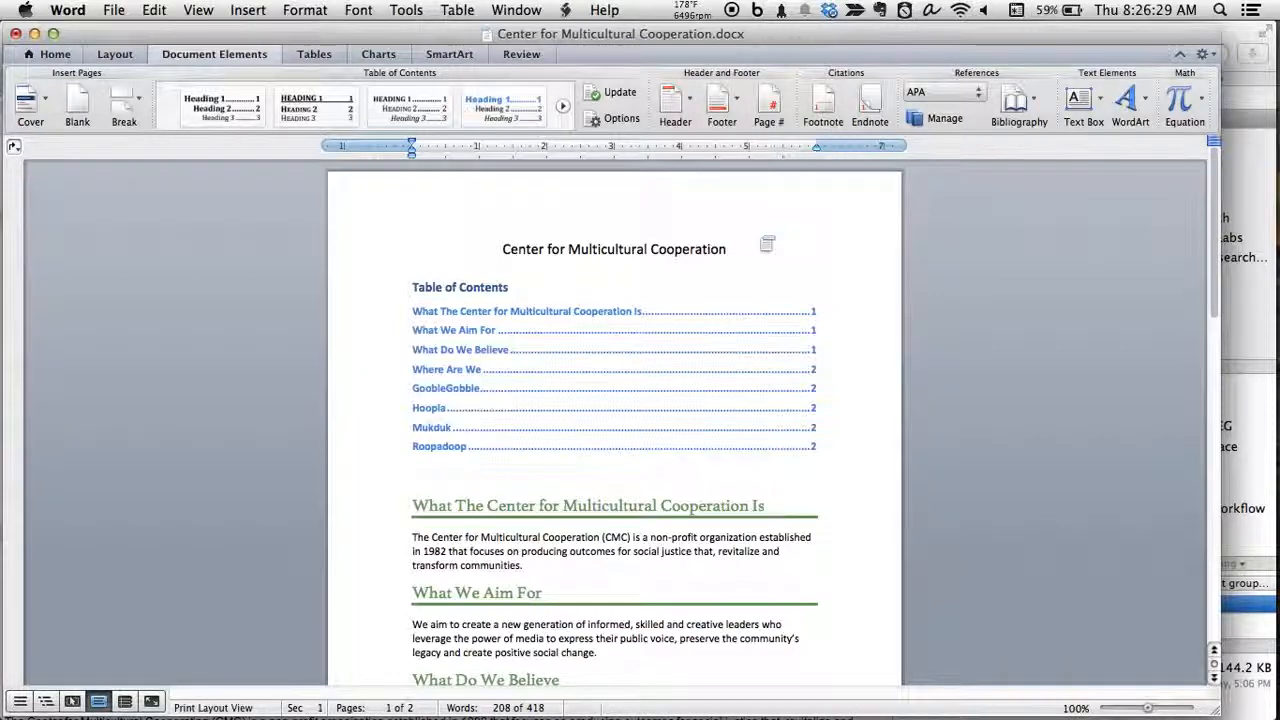
click(200, 61)
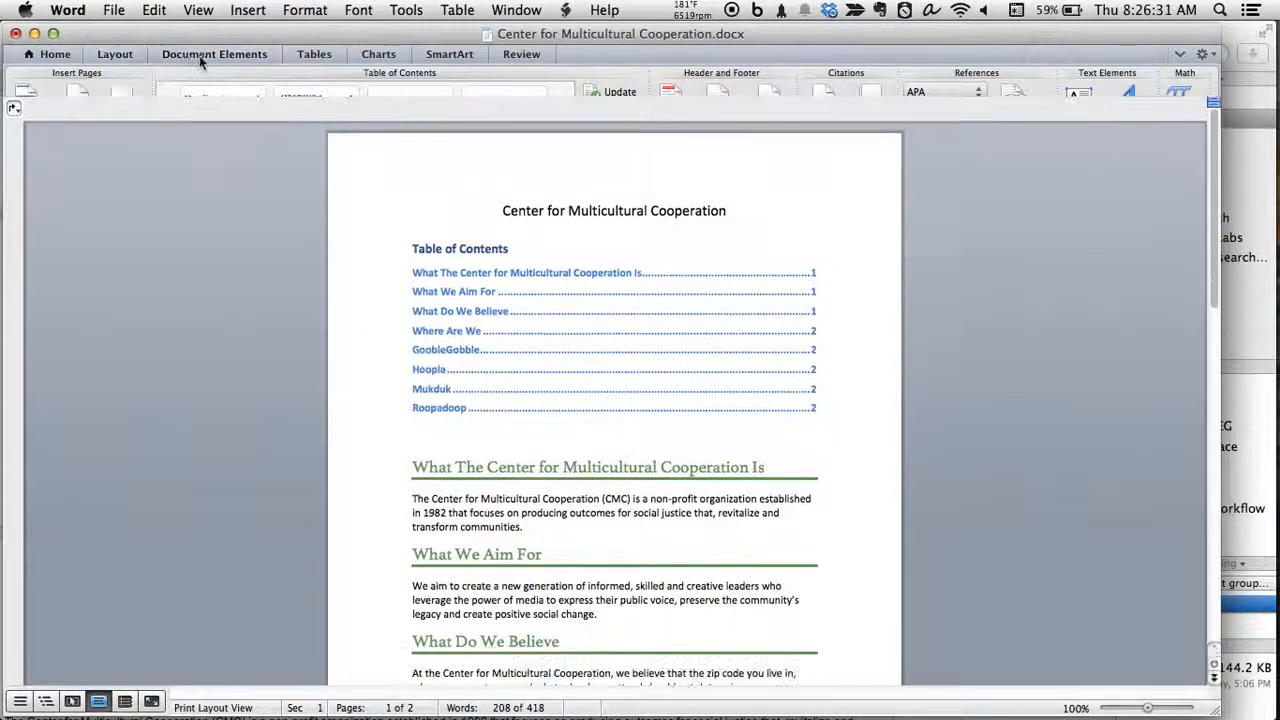
click(205, 57)
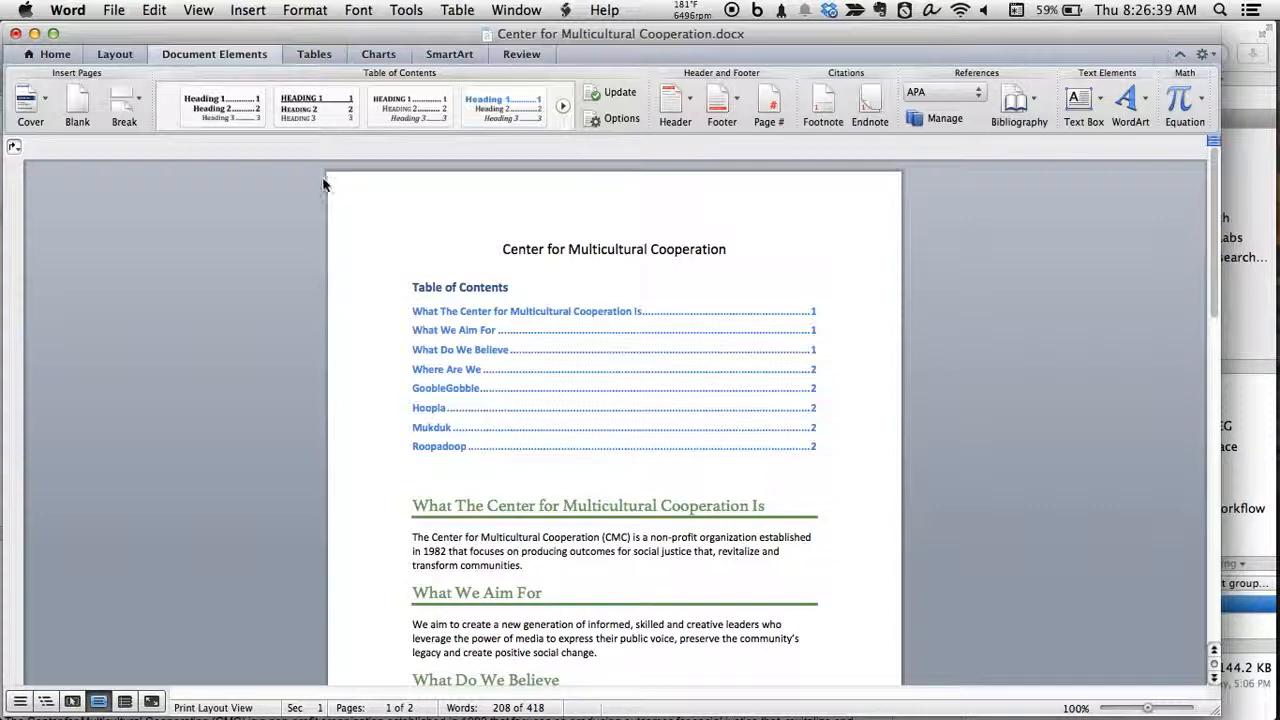
- Copy the document title "Center for Multicultural Cooperation" from the first page
click(391, 180)
key(cmd+c)
click(971, 251)
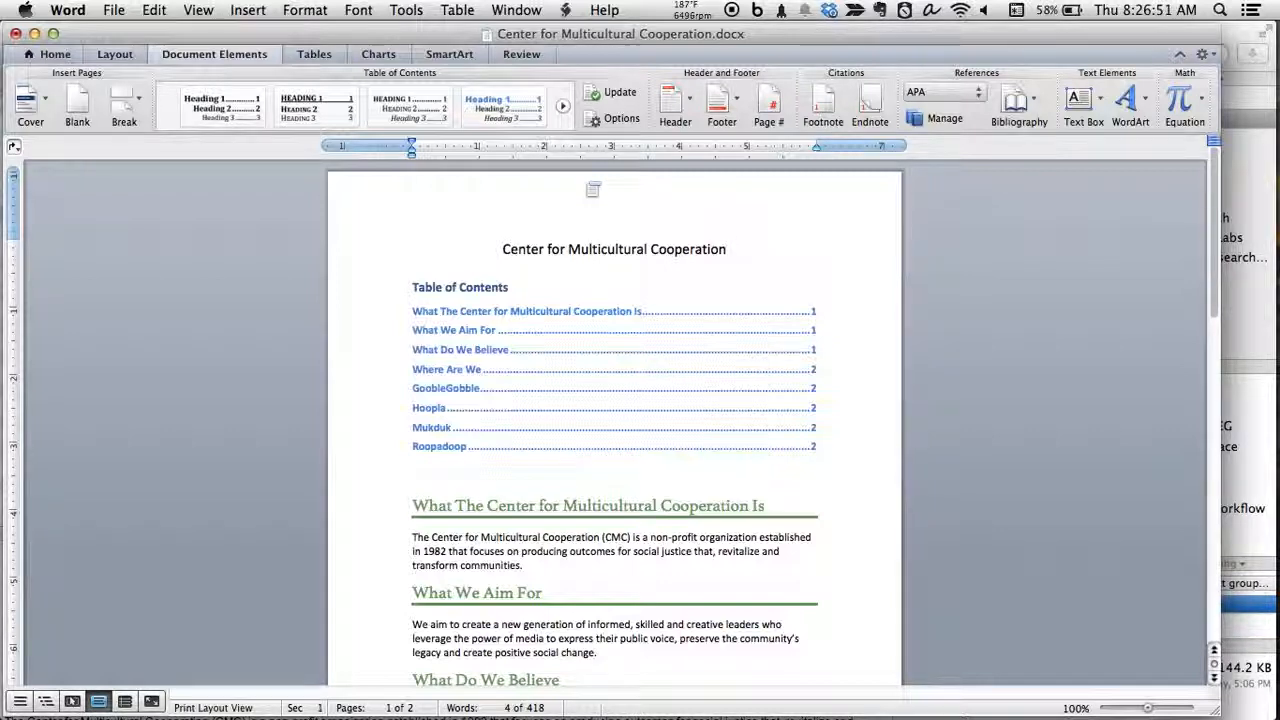
- Enter "Anything that you write" as the page header, leave the header area, and check the header on both pages
double_click(588, 189)
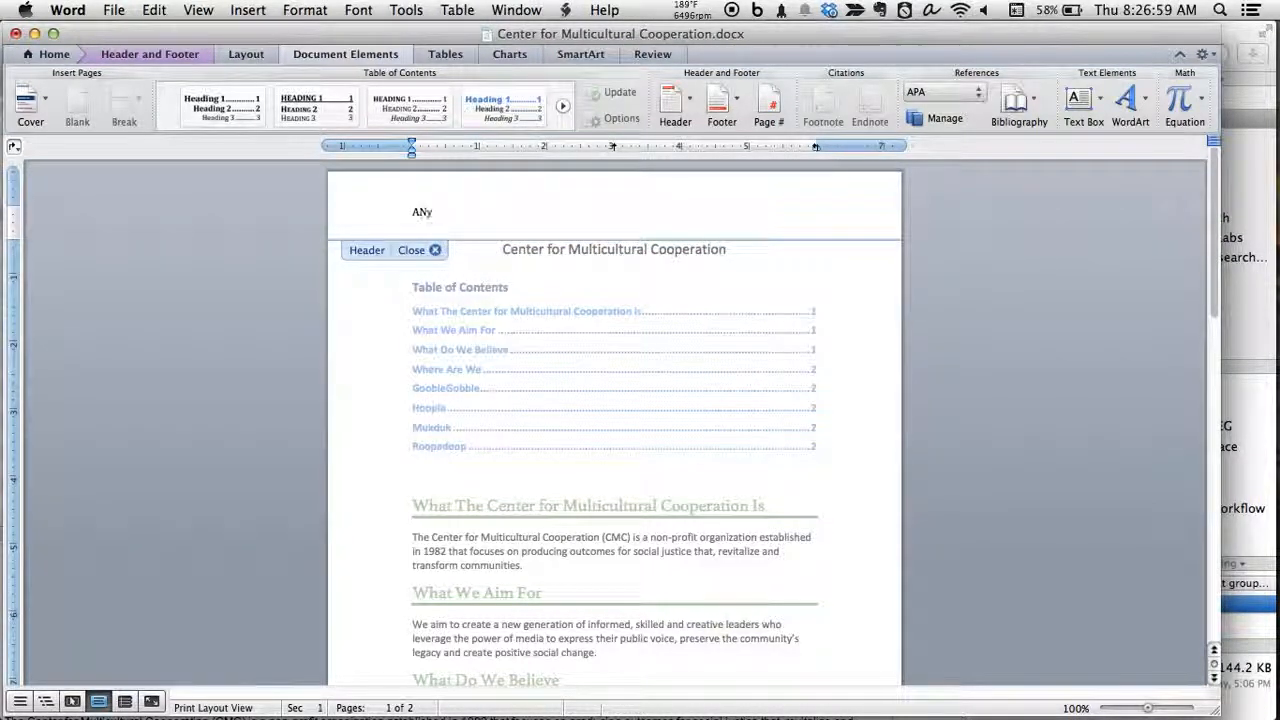
text(thing that)
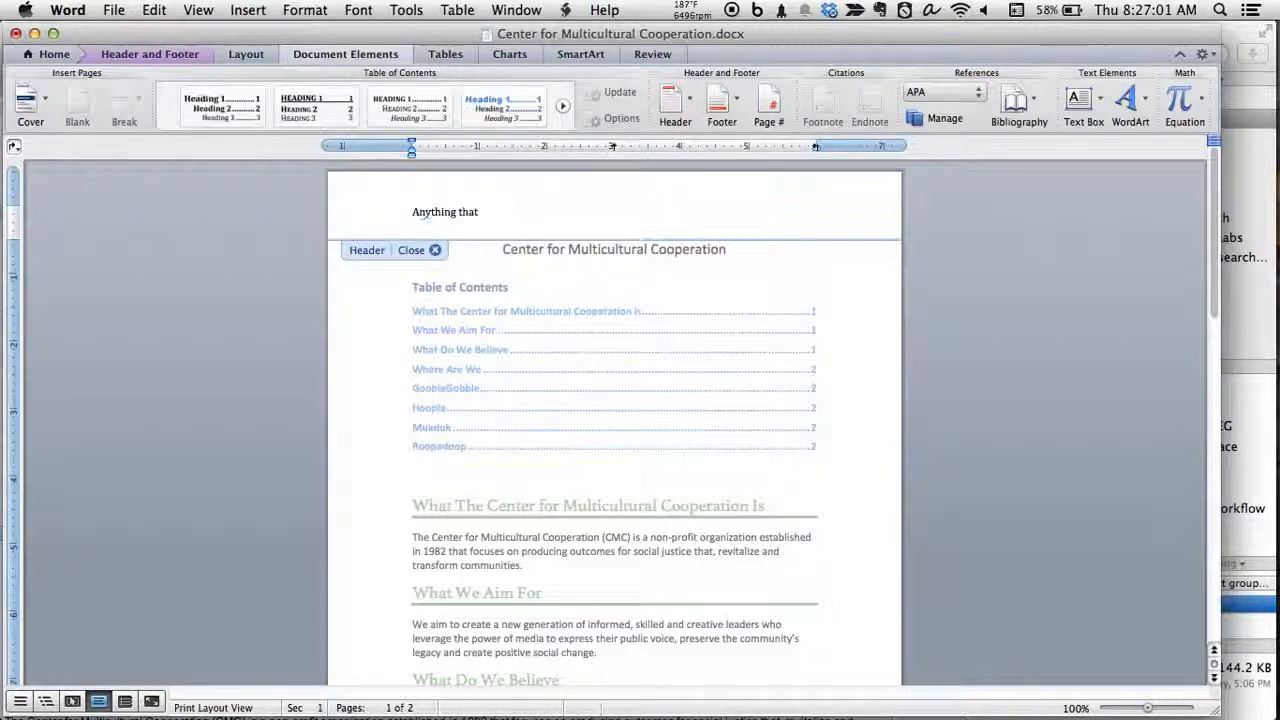
text( you write)
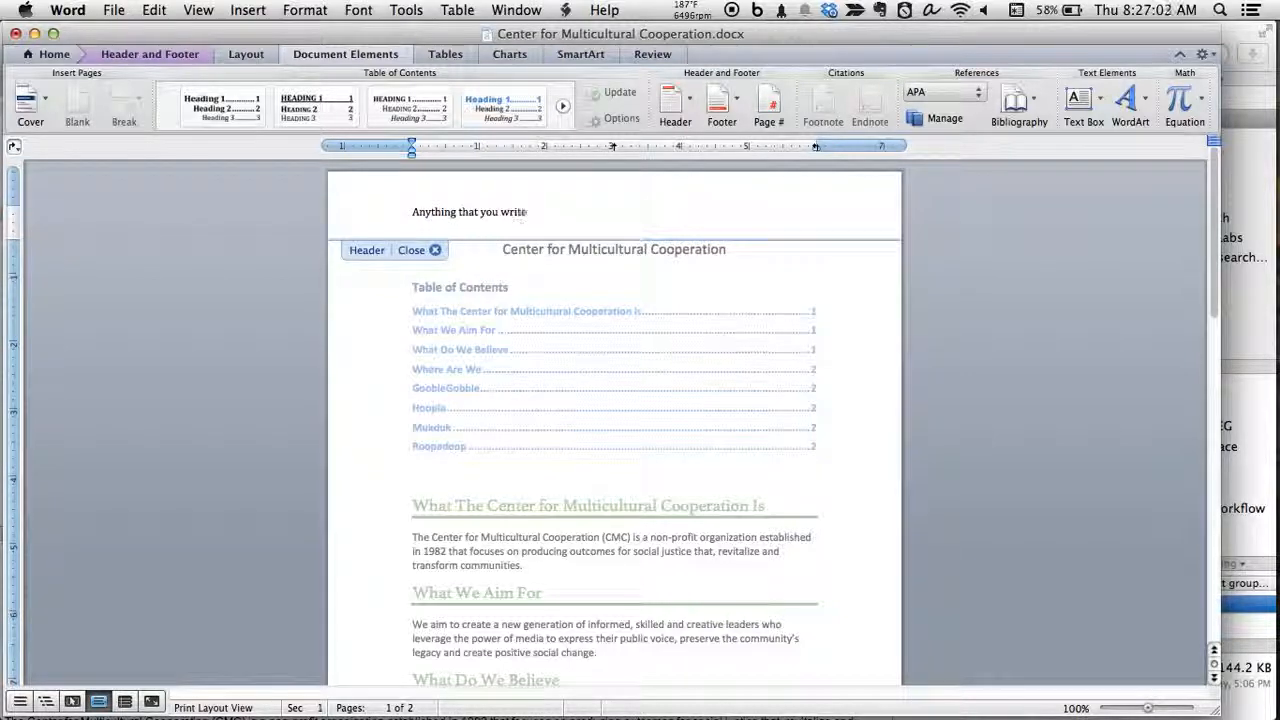
click(436, 252)
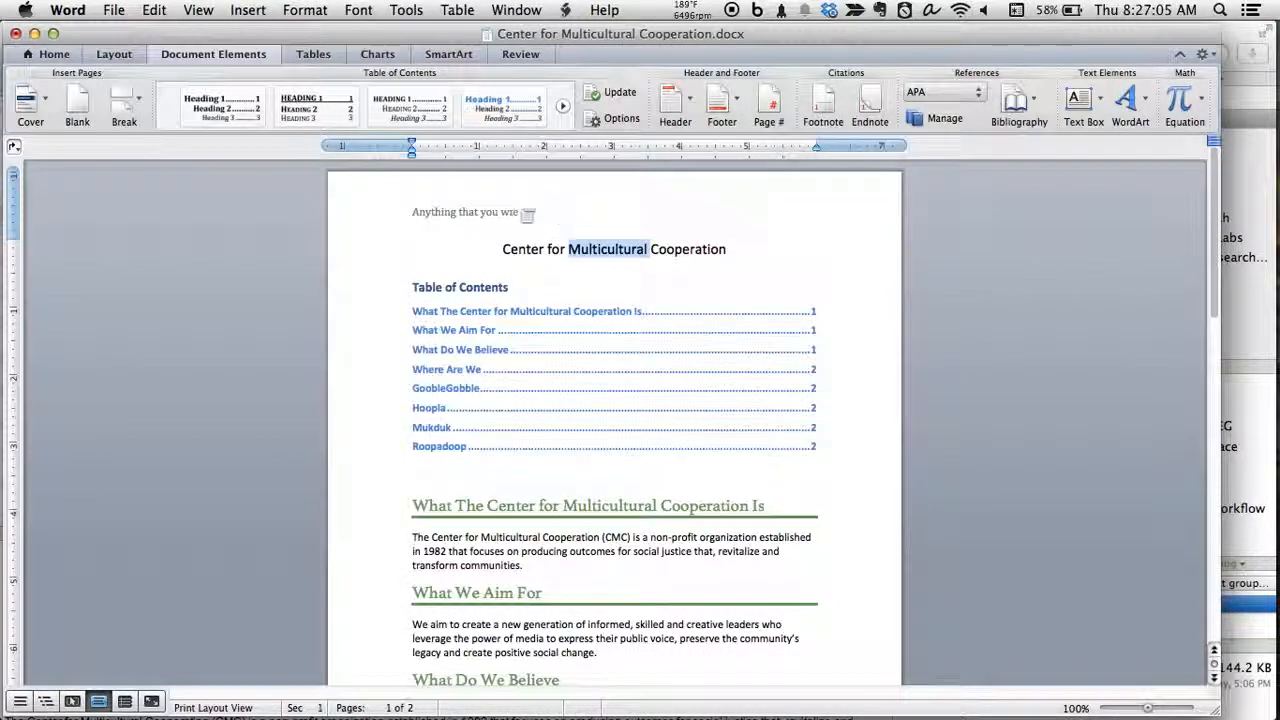
scroll(470, 213, down, 10)
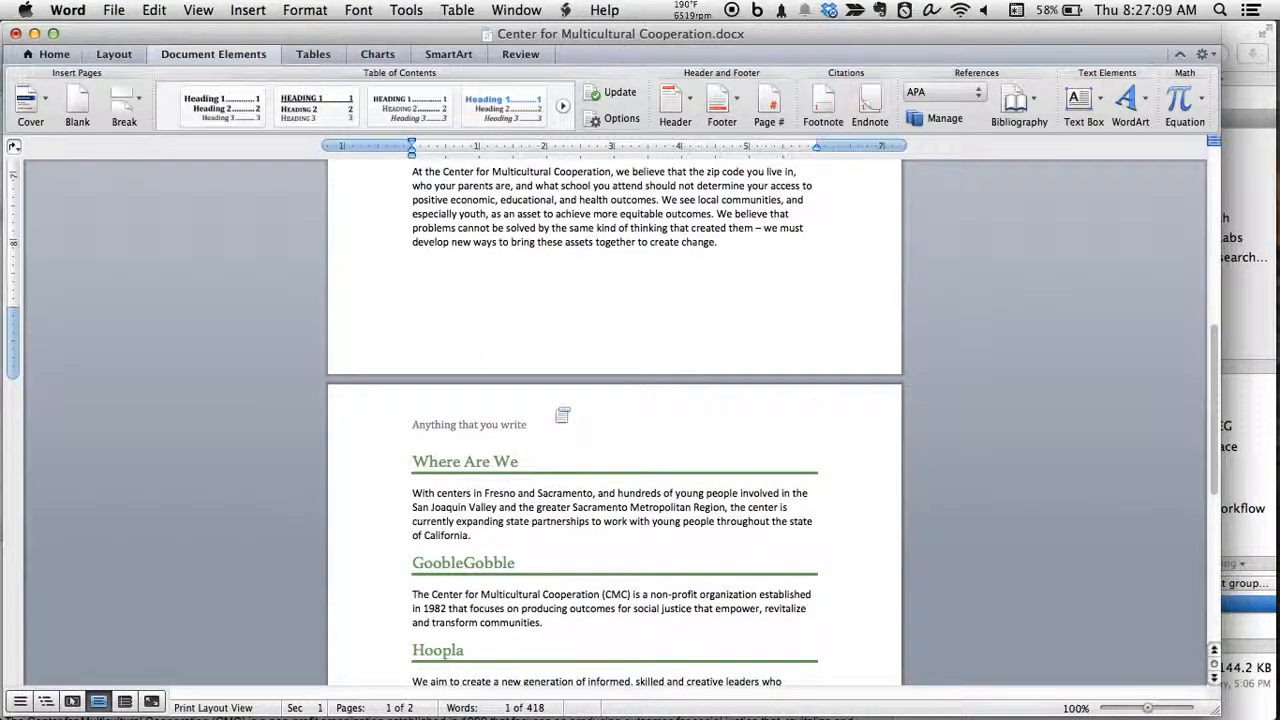
scroll(563, 415, down, 10)
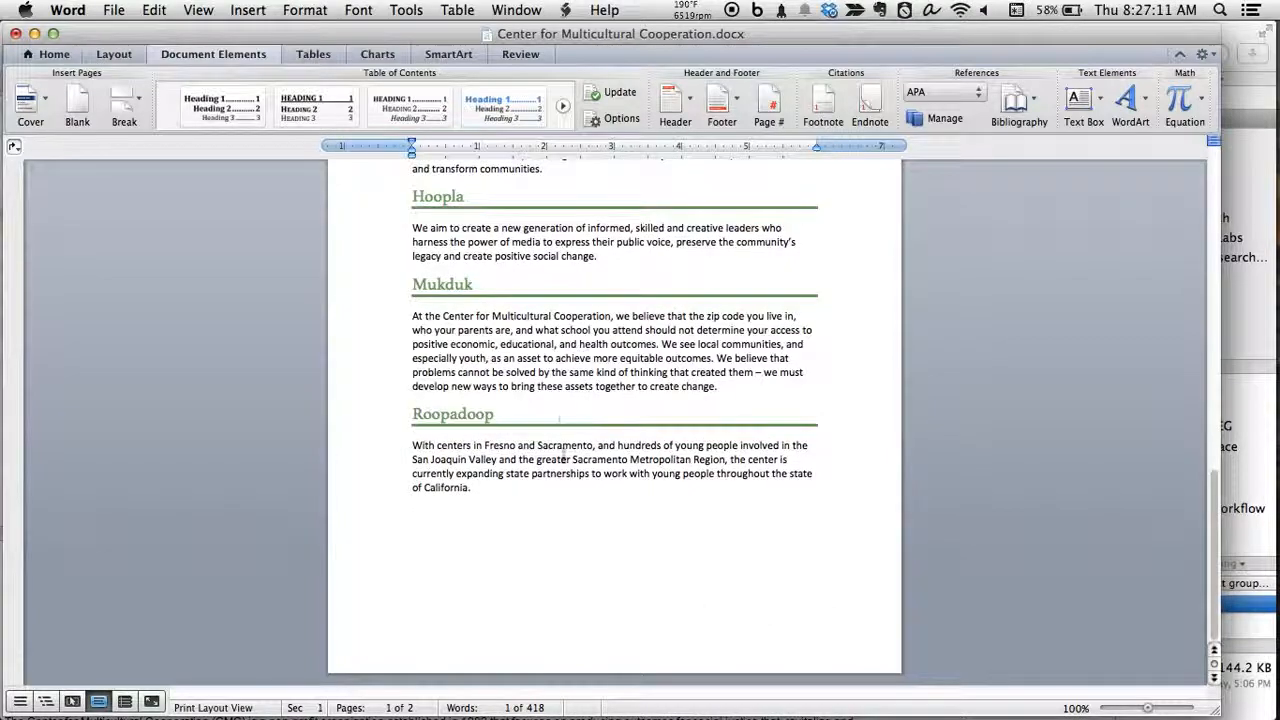
scroll(578, 482, up, 20)
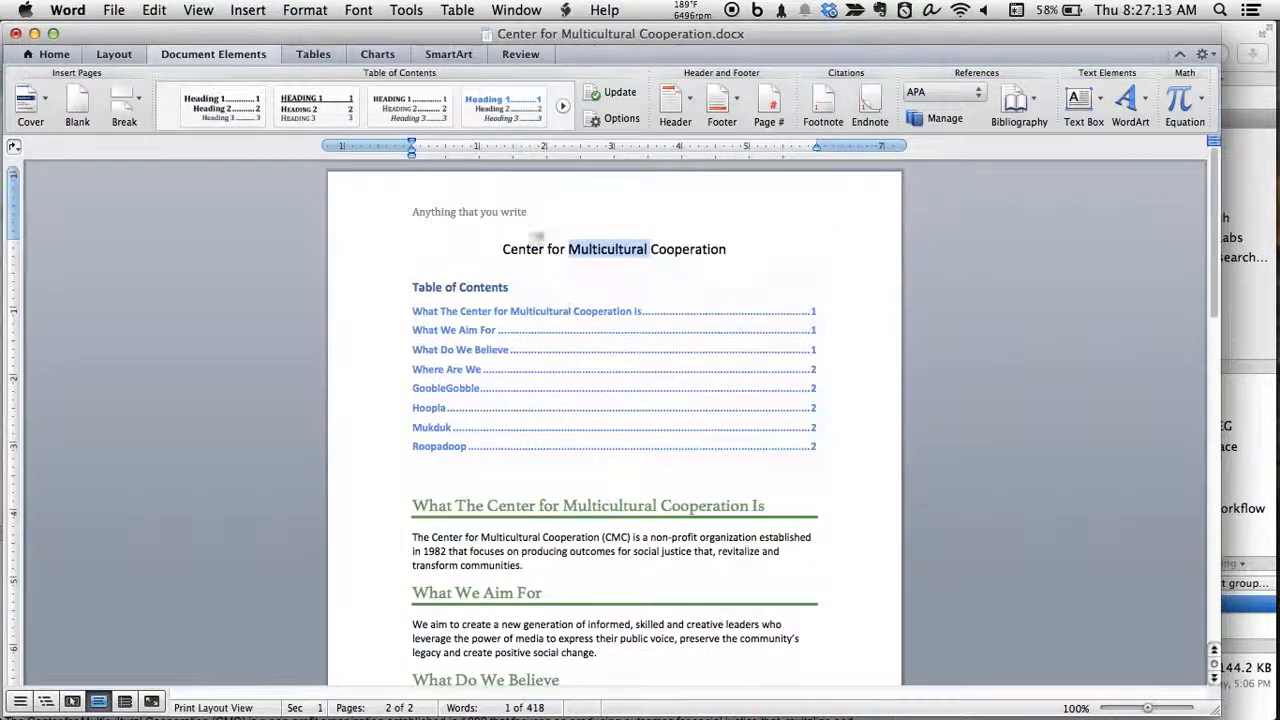
- Move the title "Center for Multicultural Cooperation" from the first page's body into the page header, replacing the existing header text
drag(500, 249, 729, 257)
key(Delete)
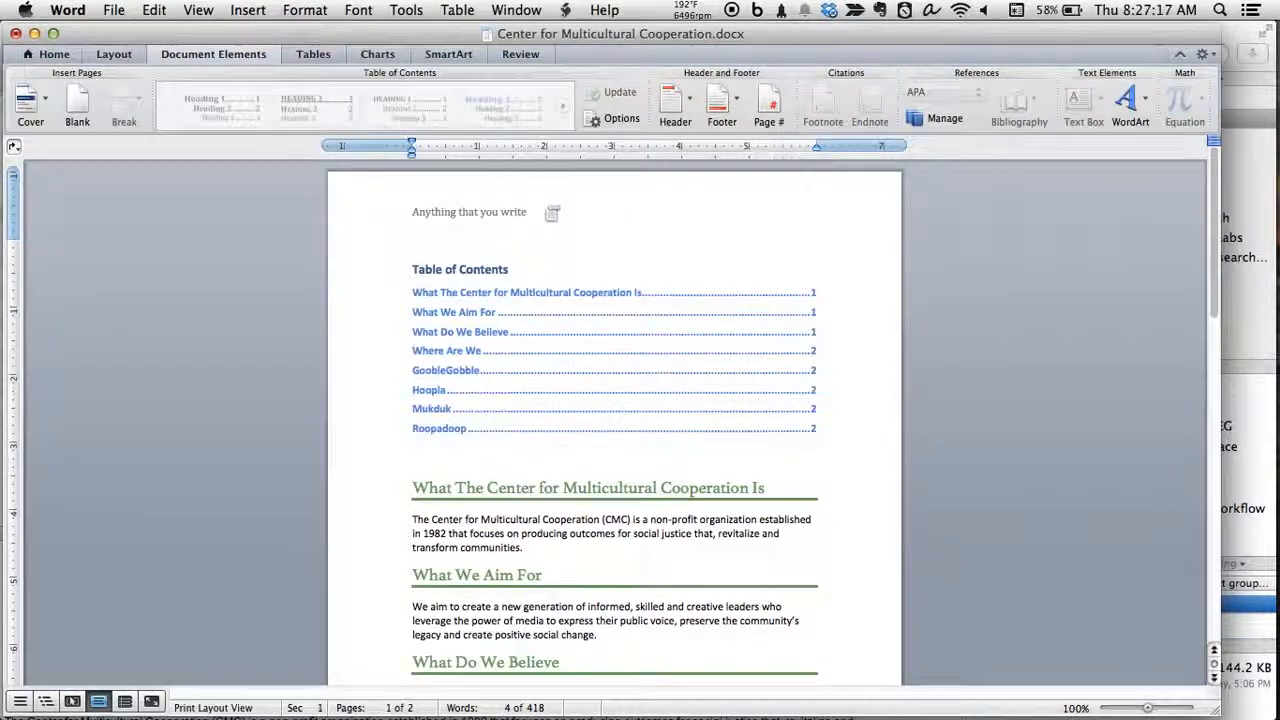
double_click(543, 209)
click(376, 210)
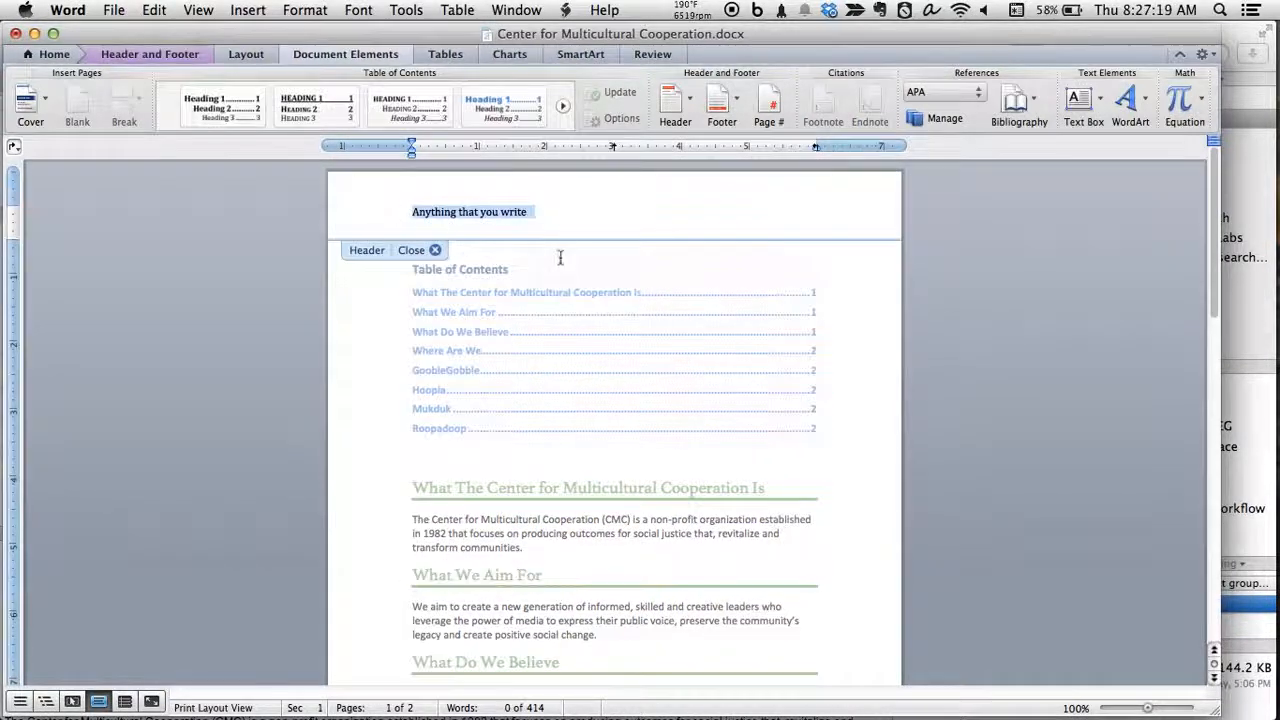
key(cmd+v)
click(428, 250)
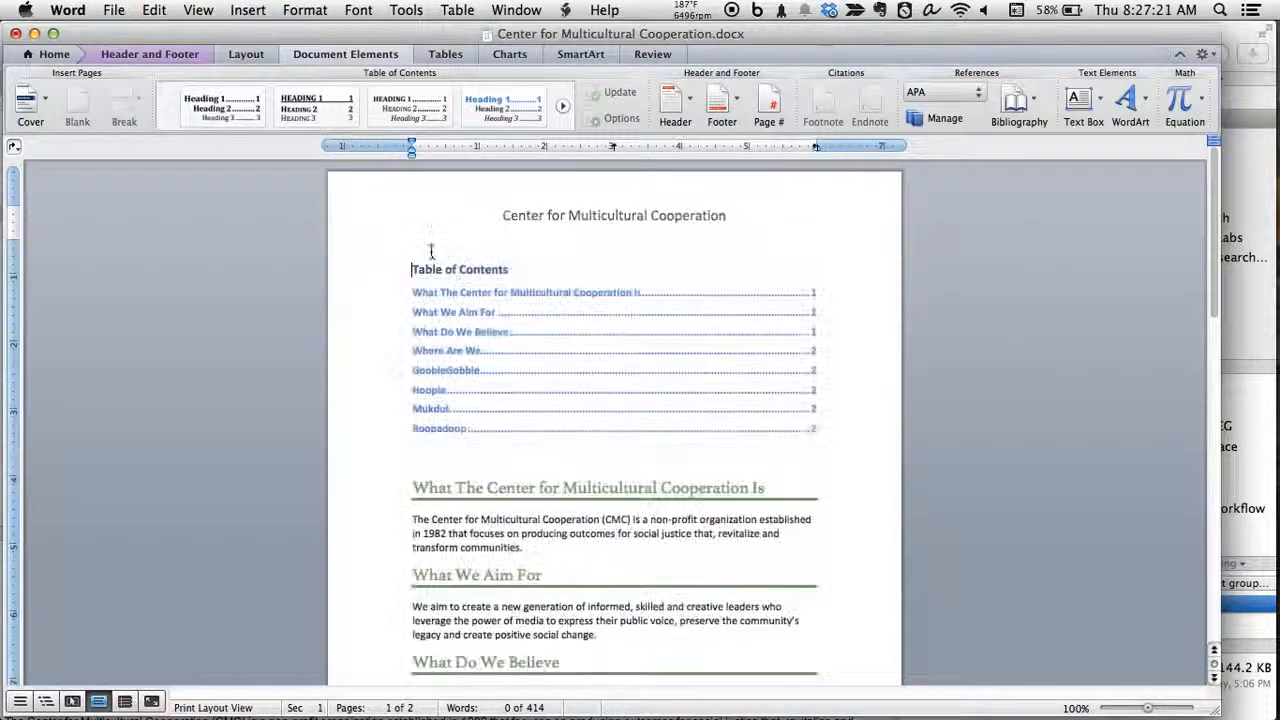
scroll(819, 440, down, 15)
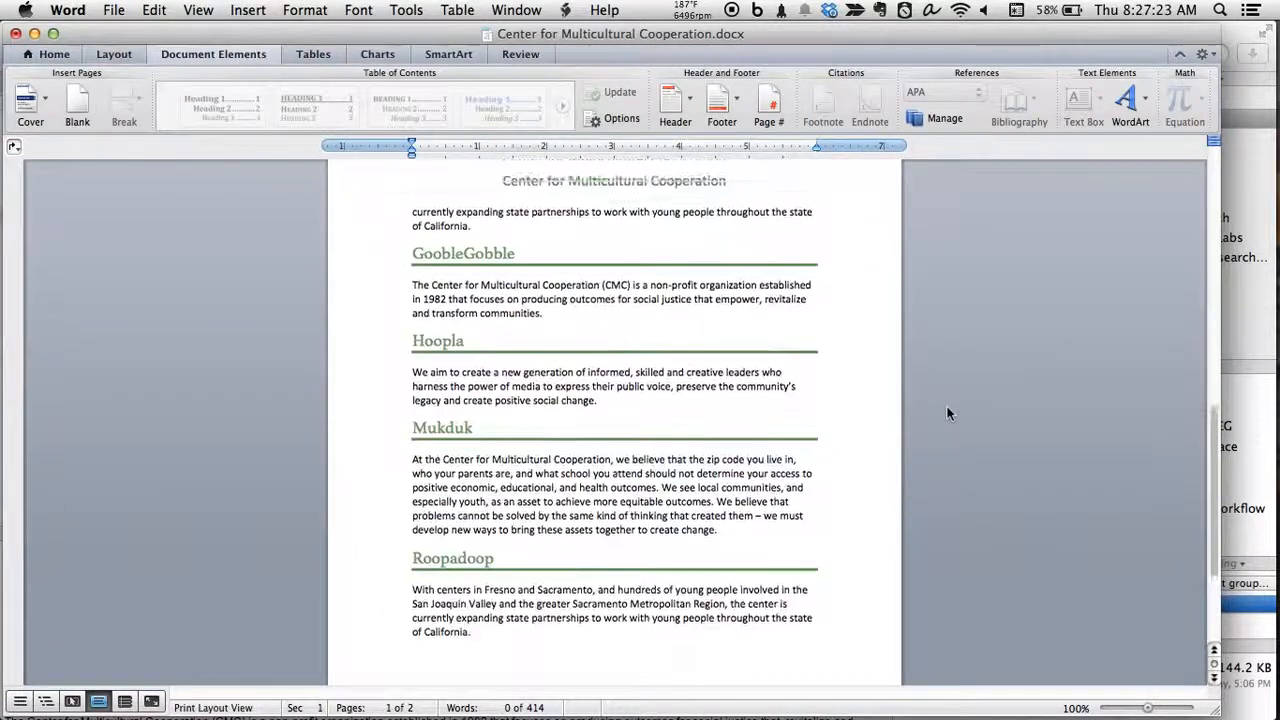
scroll(948, 413, up, 15)
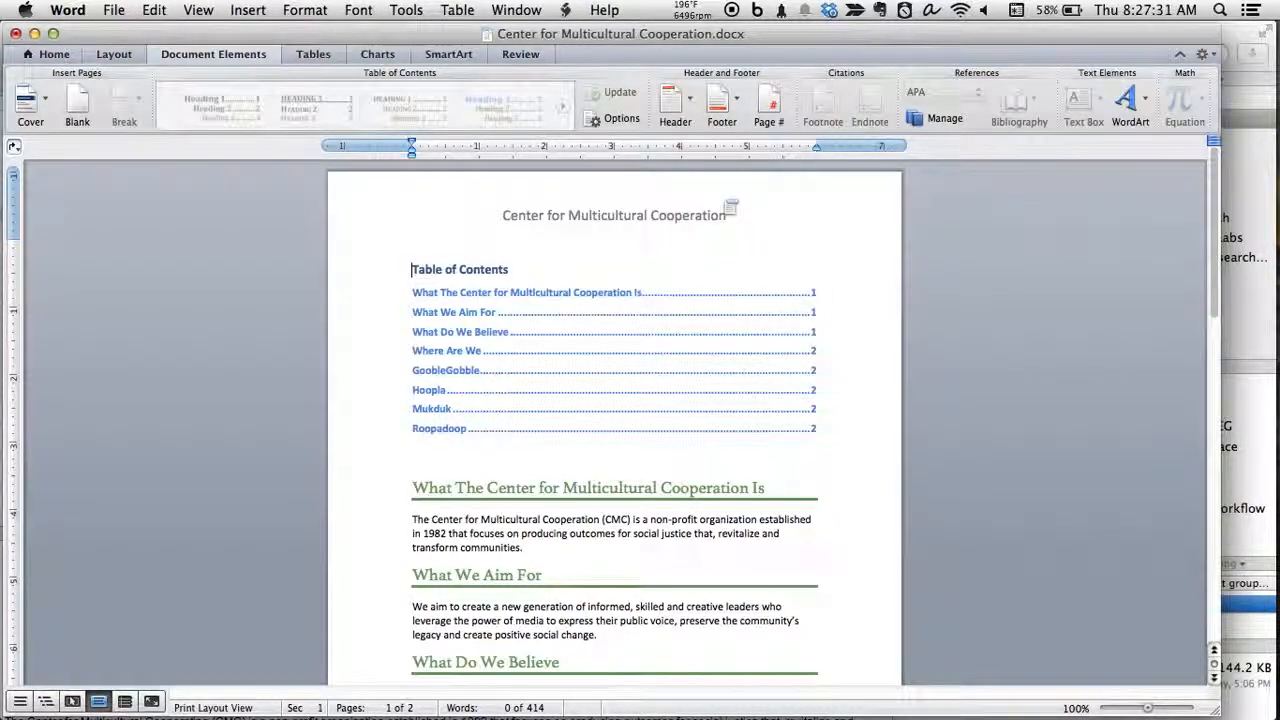
- Cut the title text out of the page header and leave the header area
double_click(727, 207)
click(291, 201)
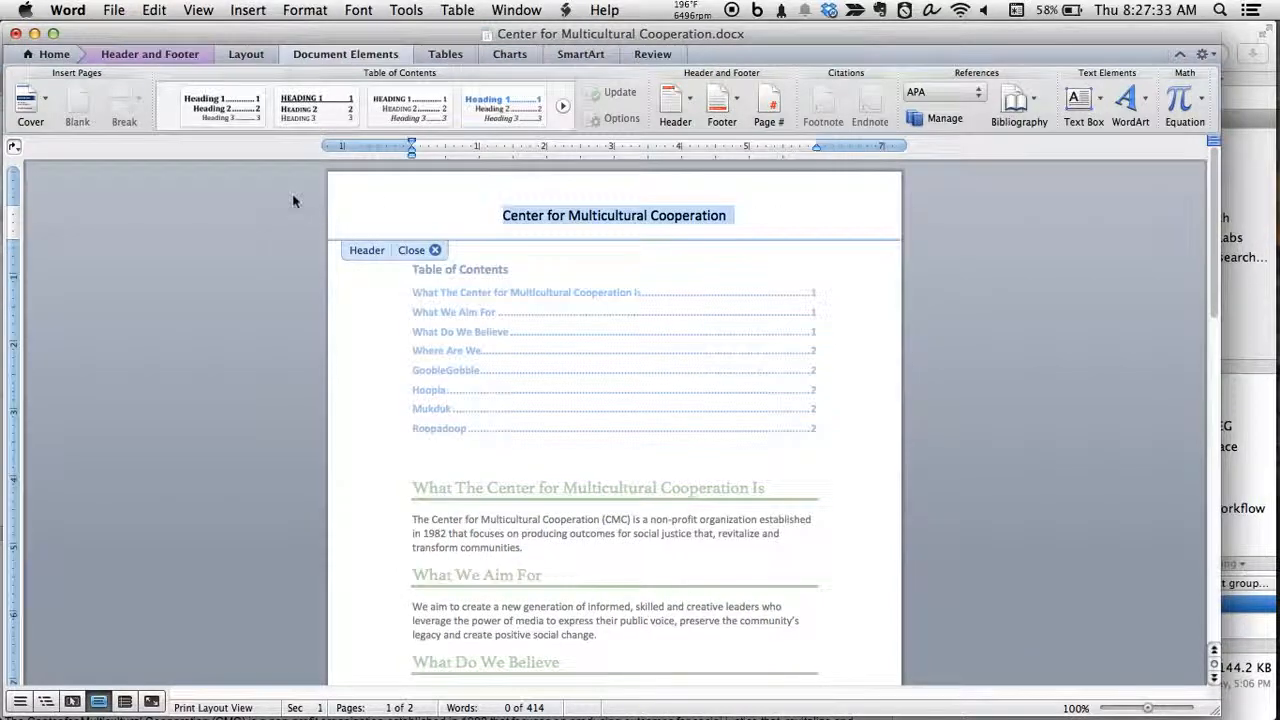
key(super+c)
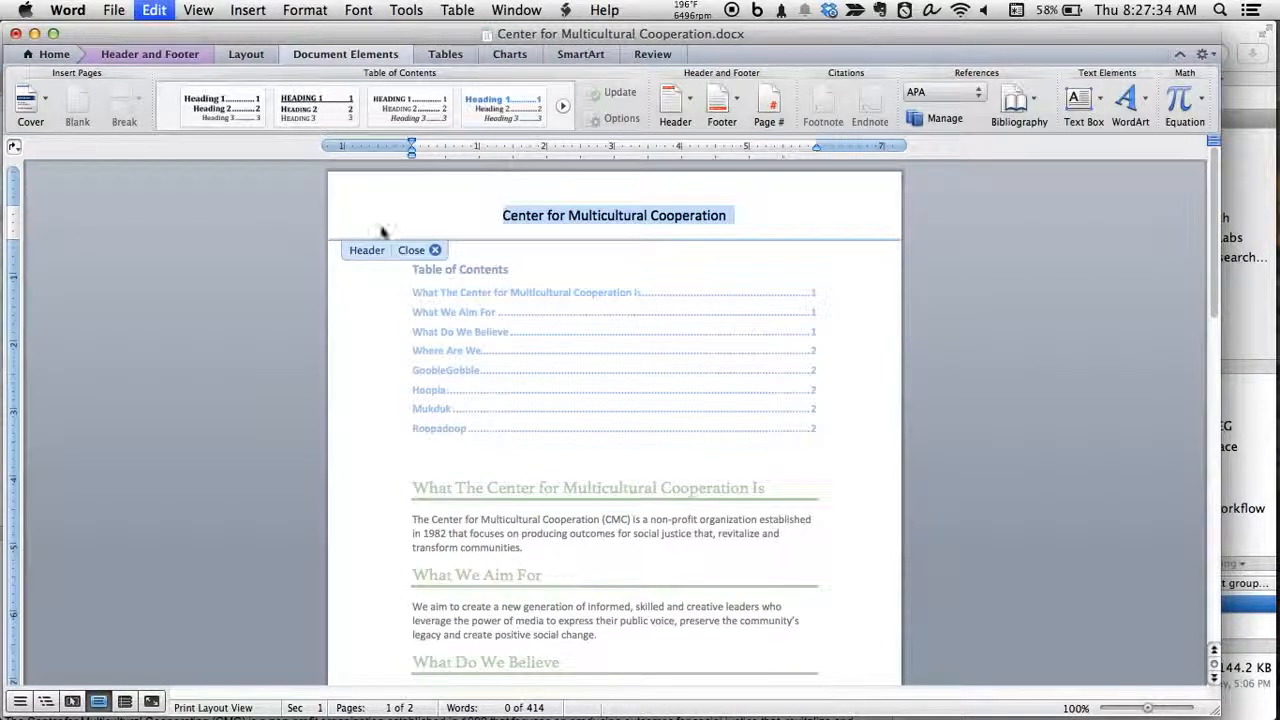
click(435, 251)
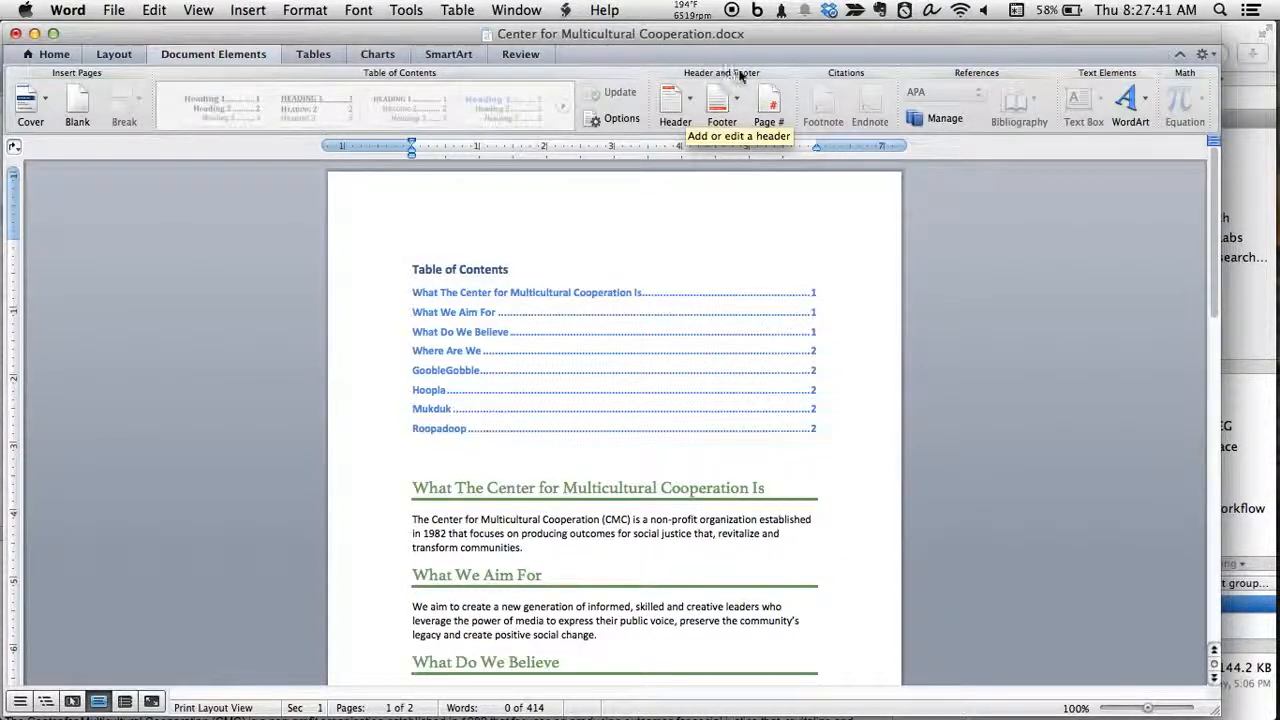
- Insert the built-in Conservative (All Pages) header and paste "Center for Multicultural Cooperation" as its document title
click(681, 104)
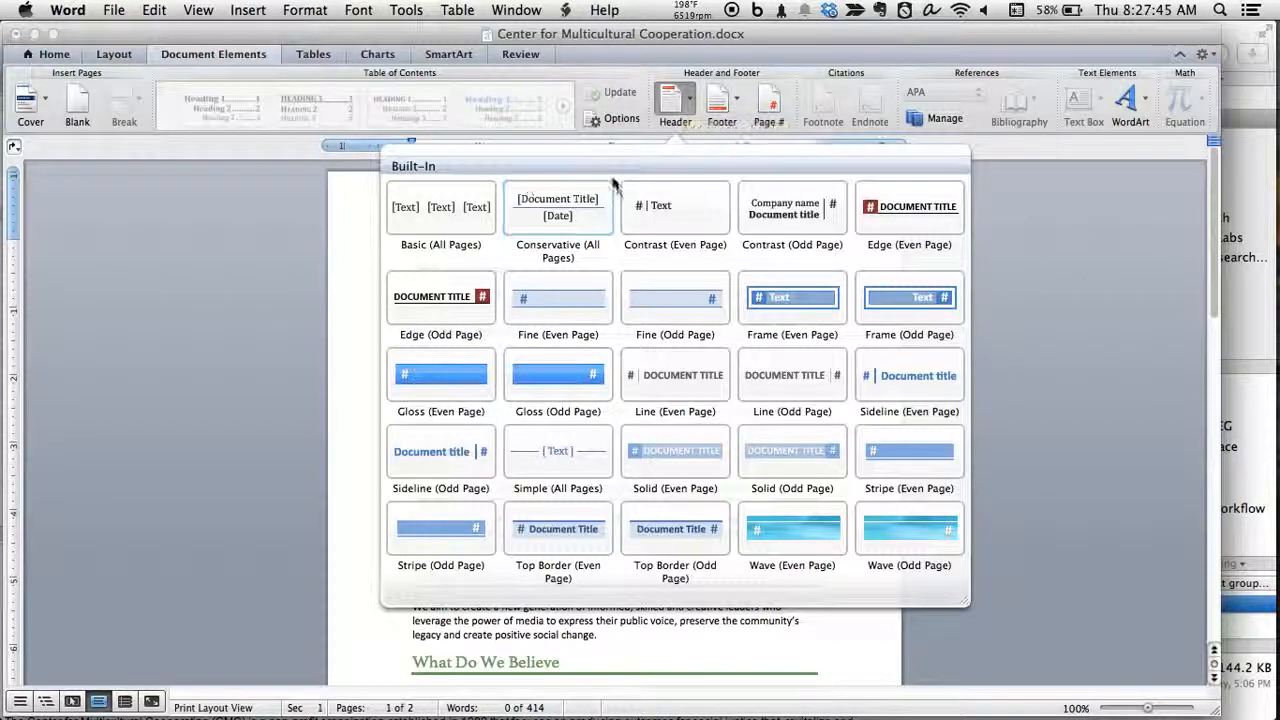
click(567, 214)
click(603, 209)
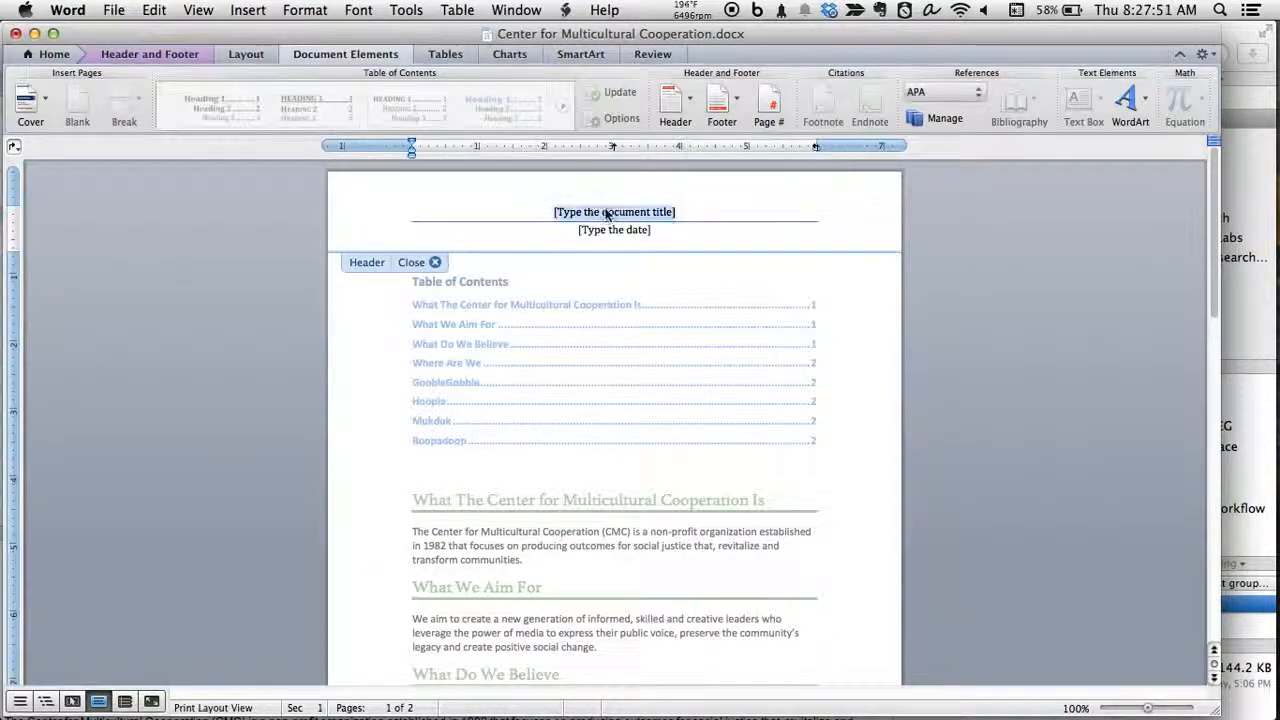
key(super+v)
- Replace the header's date placeholder with "Today", leave the header area, and check the header on both pages
click(621, 246)
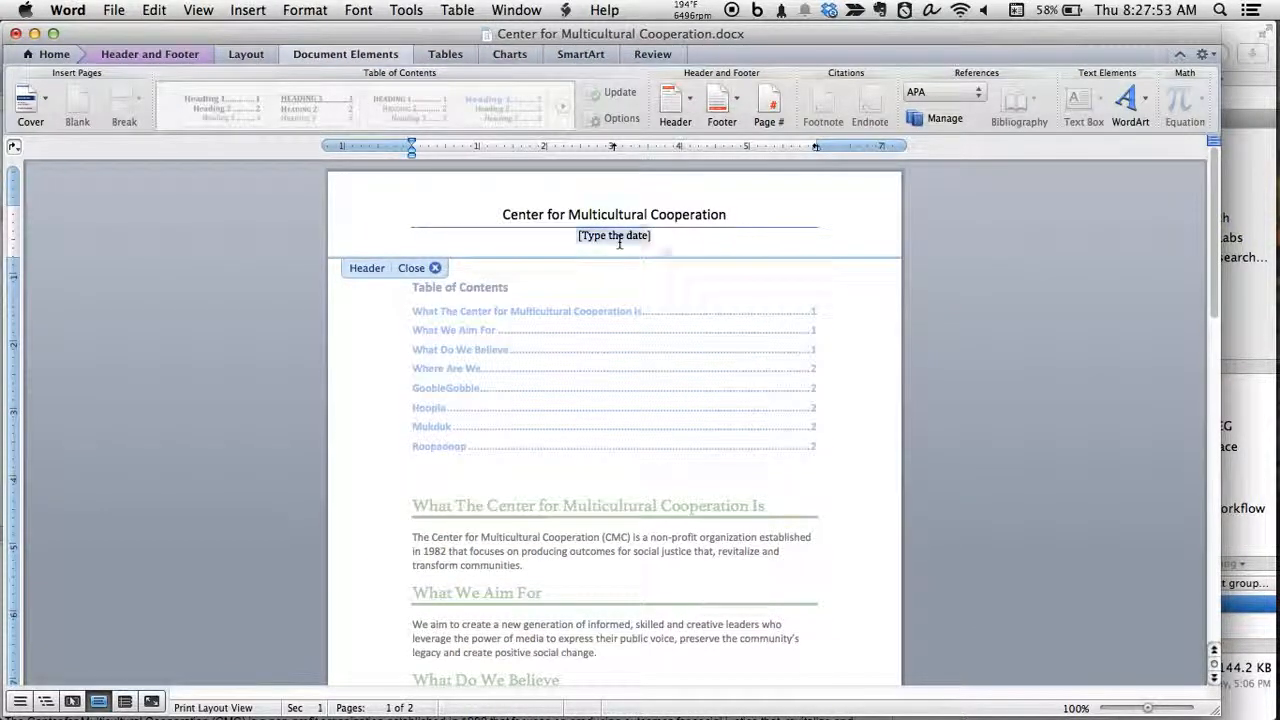
key(BackSpace)
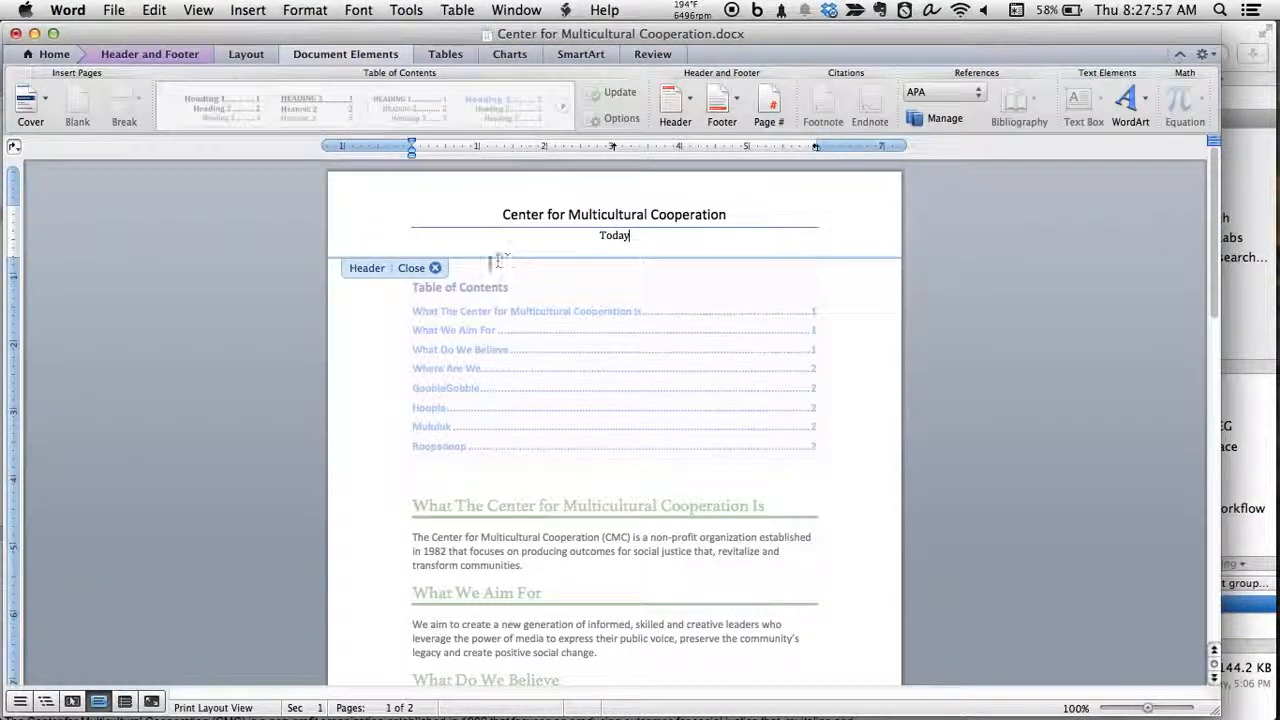
click(436, 268)
scroll(905, 434, down, 10)
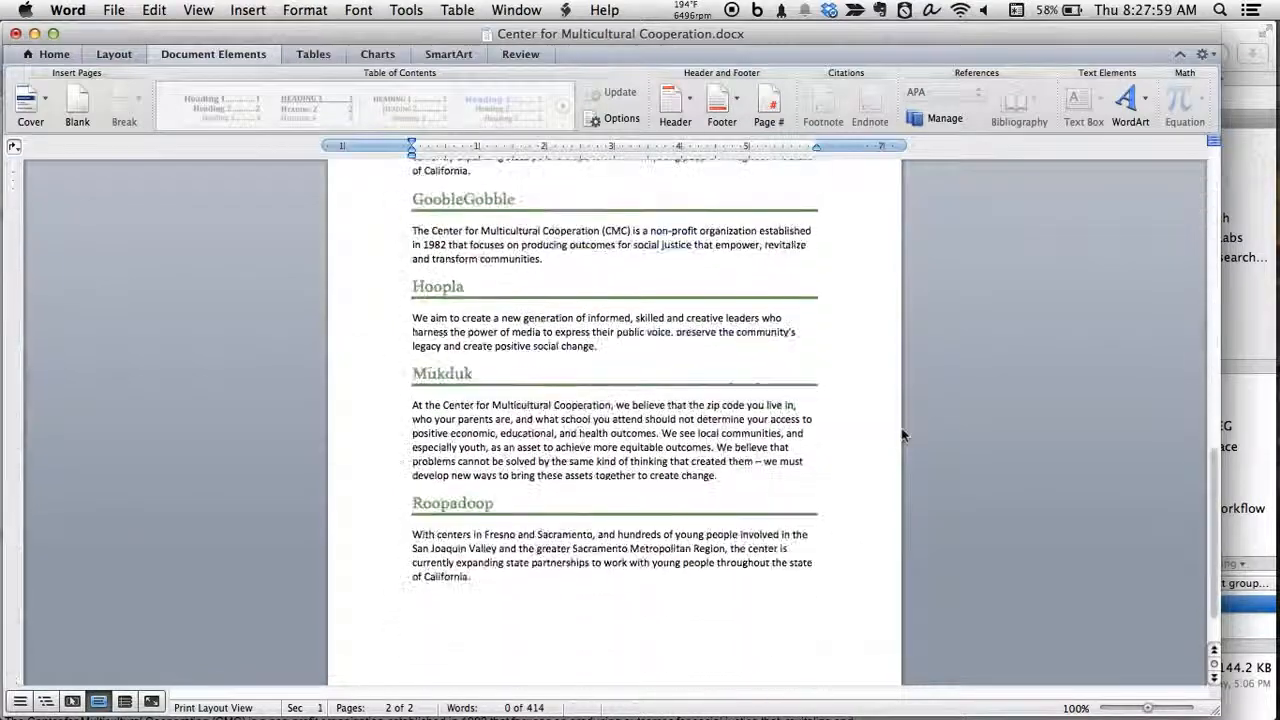
scroll(905, 434, up, 5)
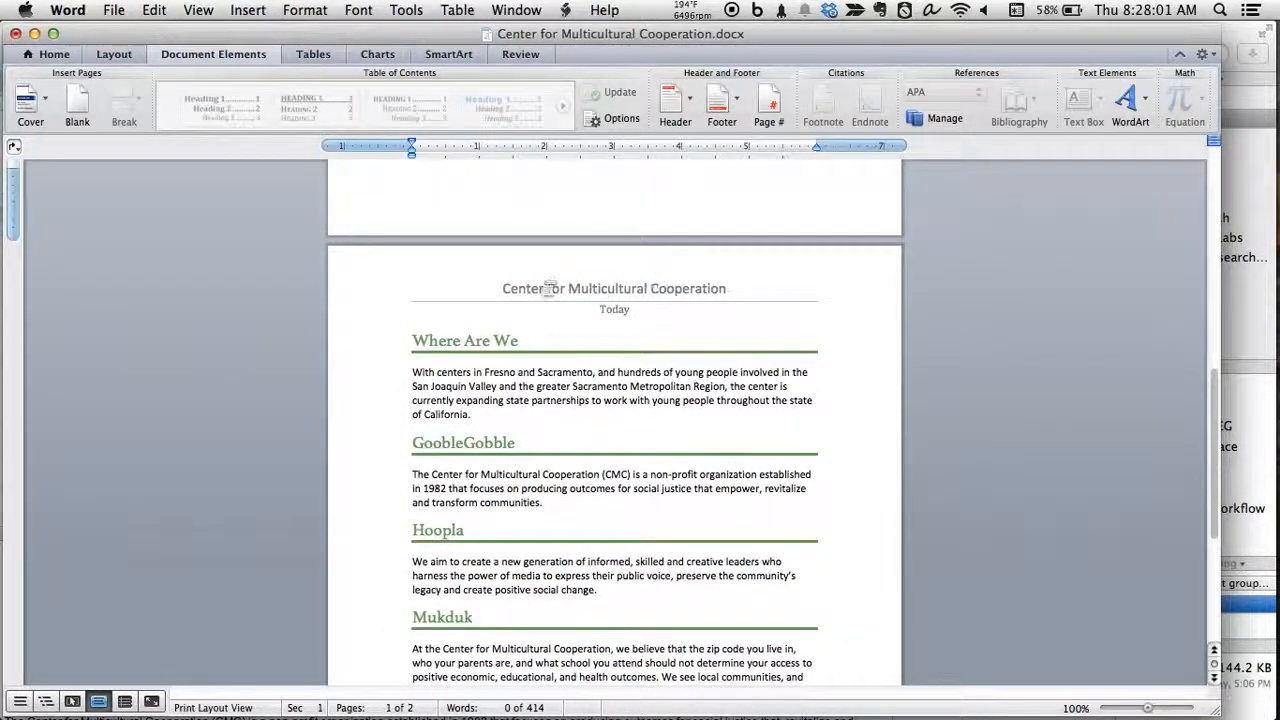
scroll(827, 309, up, 11)
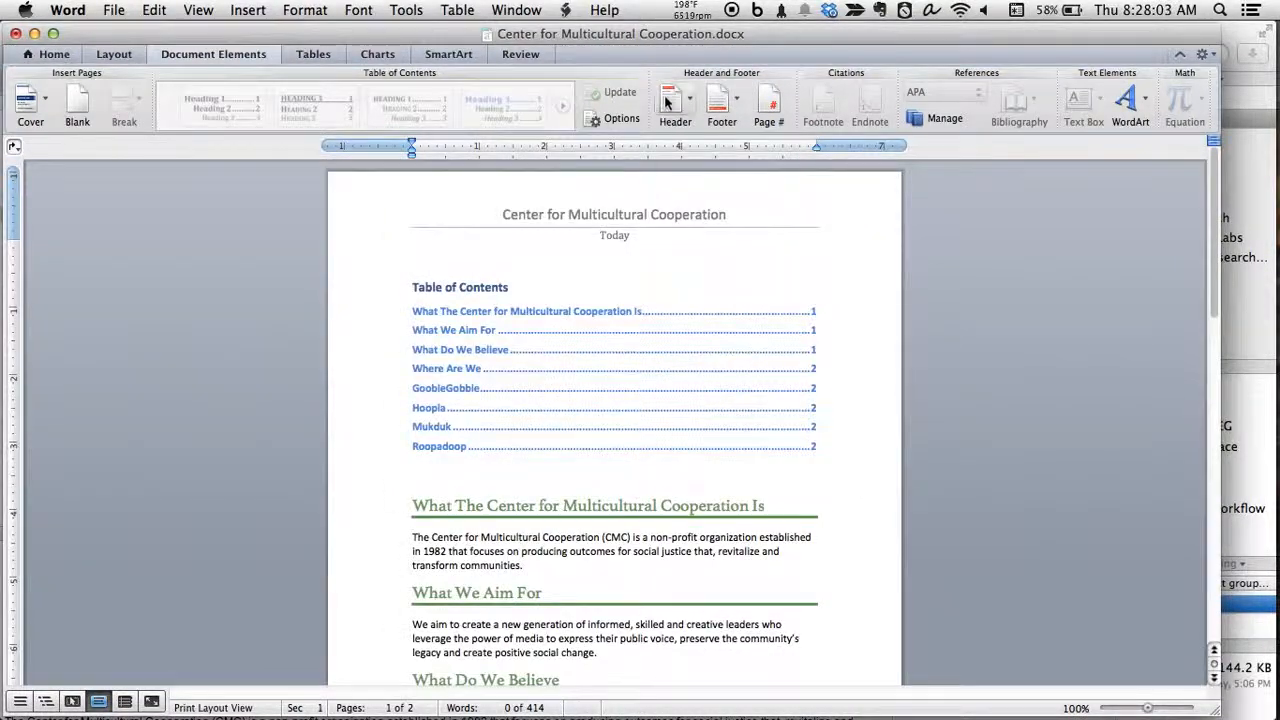
- Replace the header with the built-in Basic (All Pages) style and enter "Center" in its left text placeholder
click(667, 103)
click(225, 206)
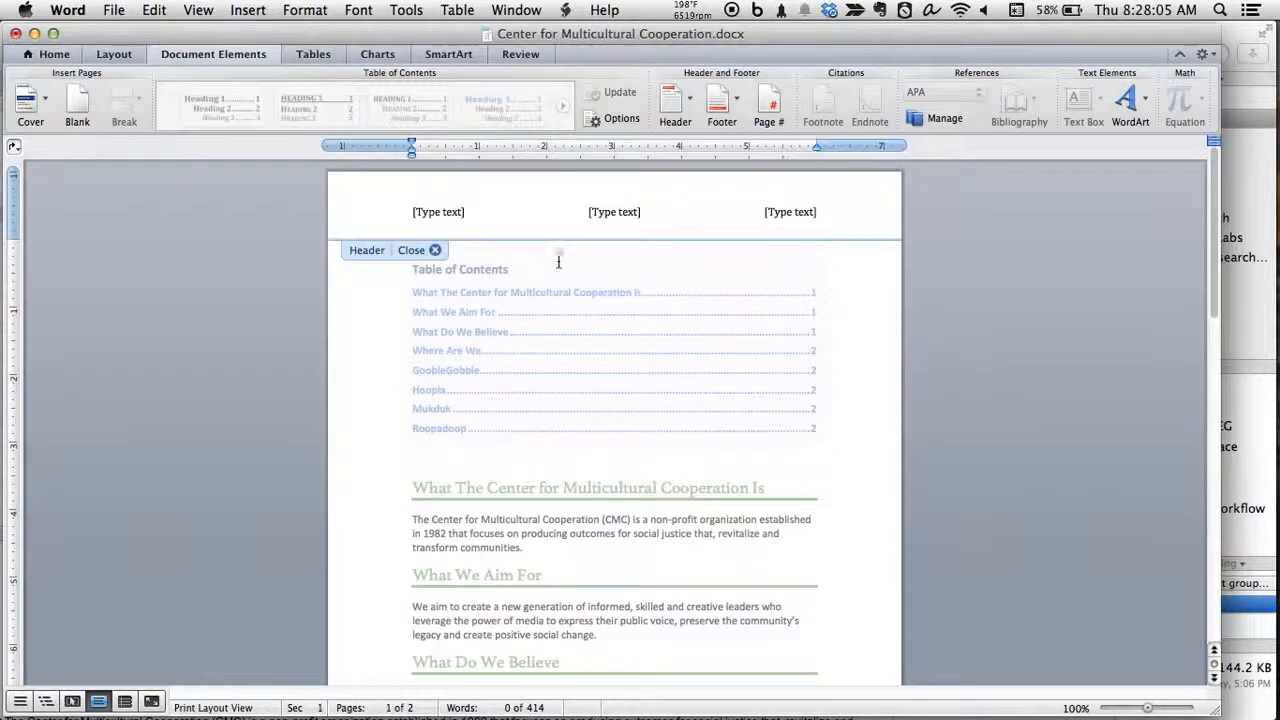
click(440, 212)
text(C)
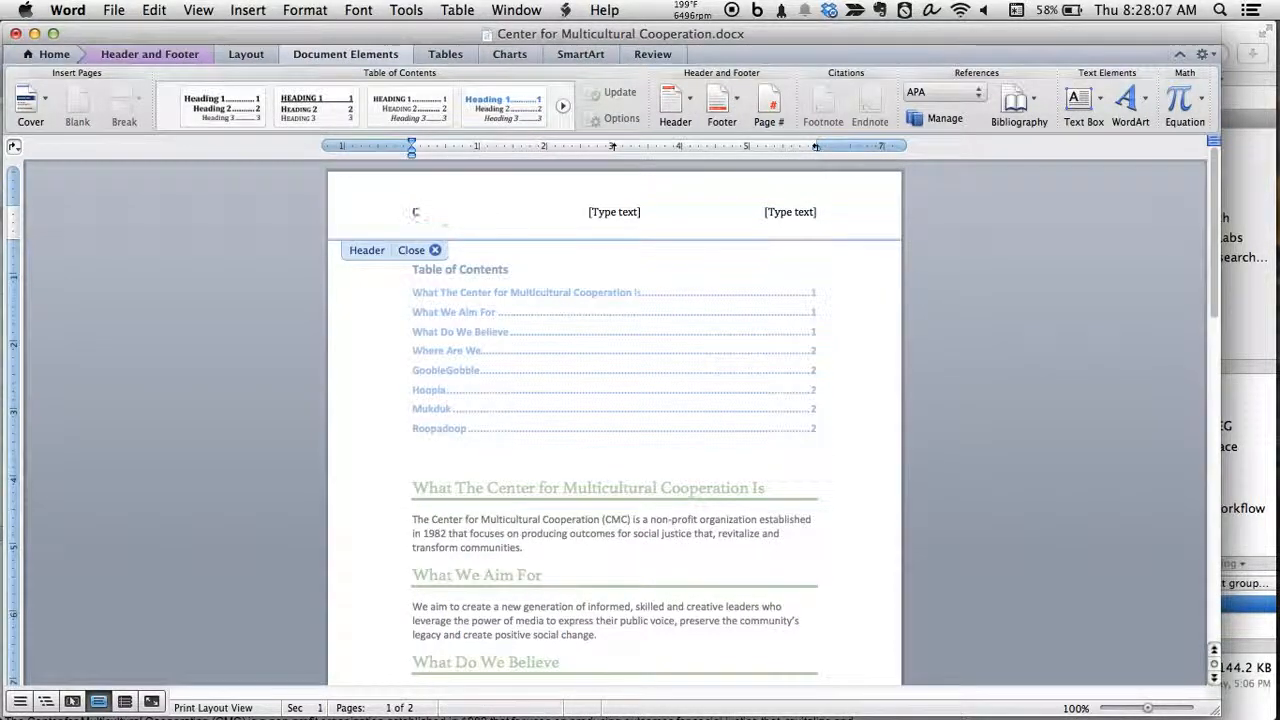
text(enter)
- Enter "Multicultural" in the header's middle text placeholder
click(610, 212)
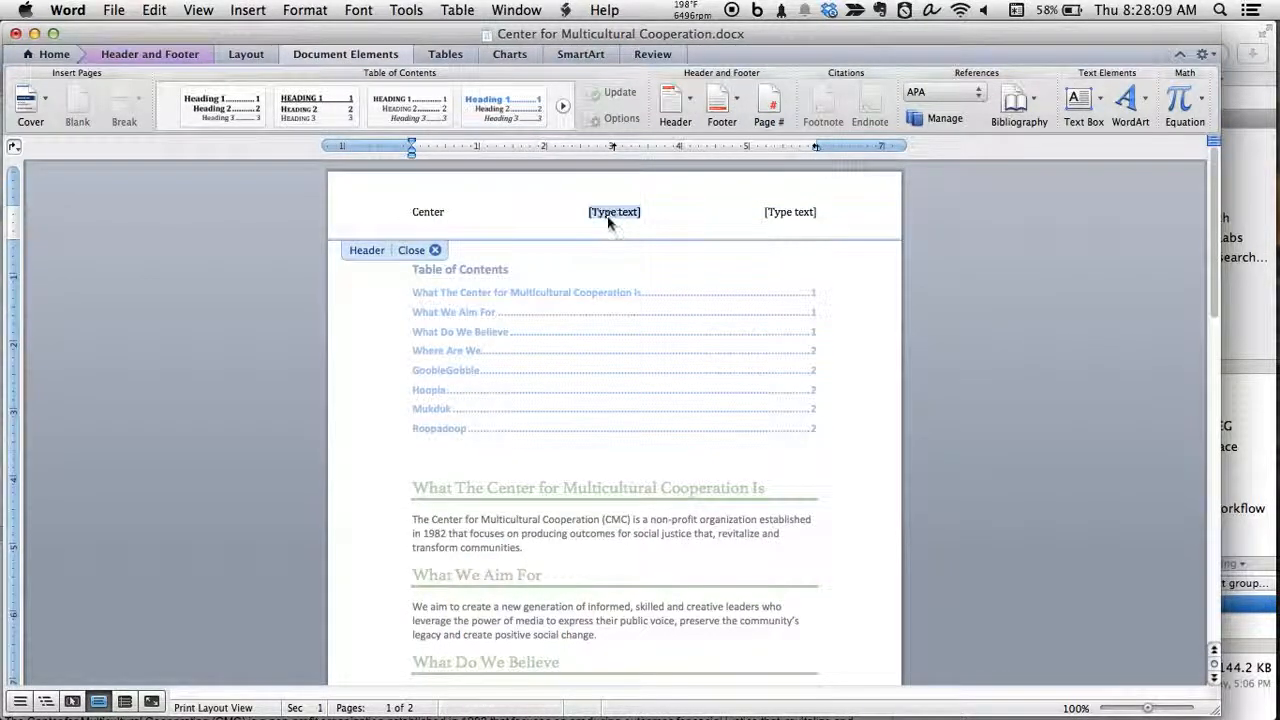
text(Multi)
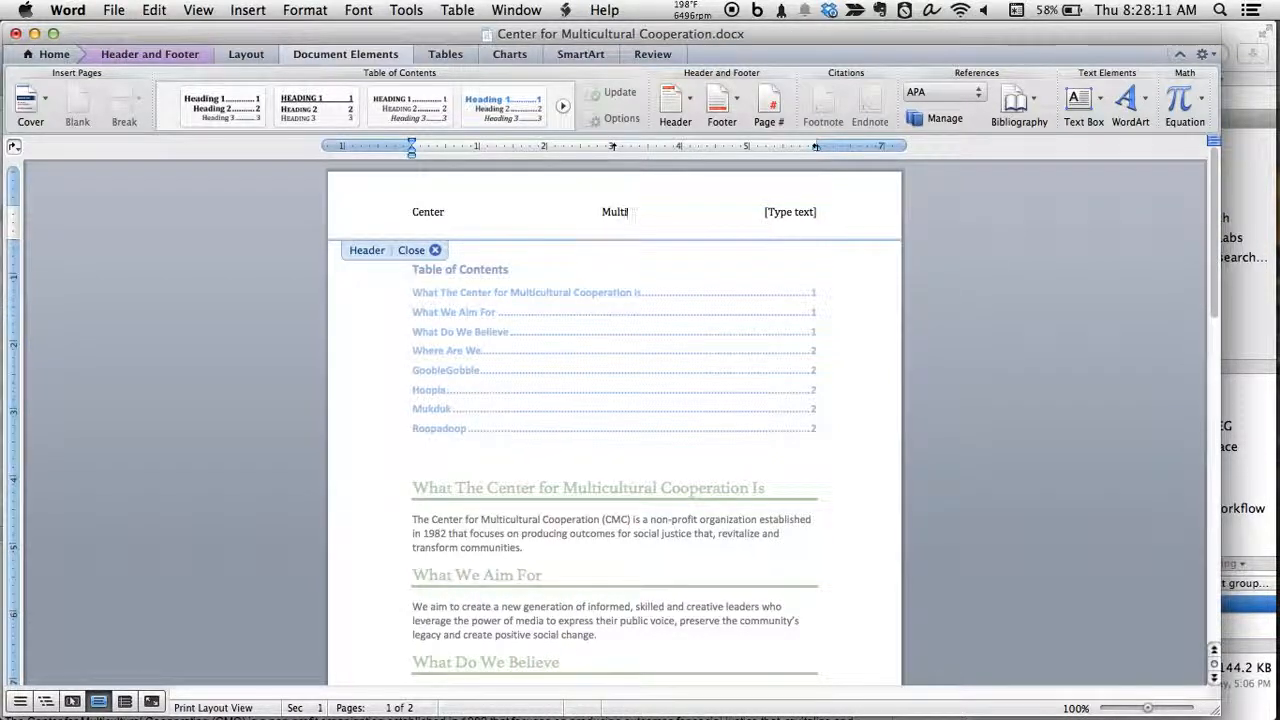
text(cultural)
key(Tab)
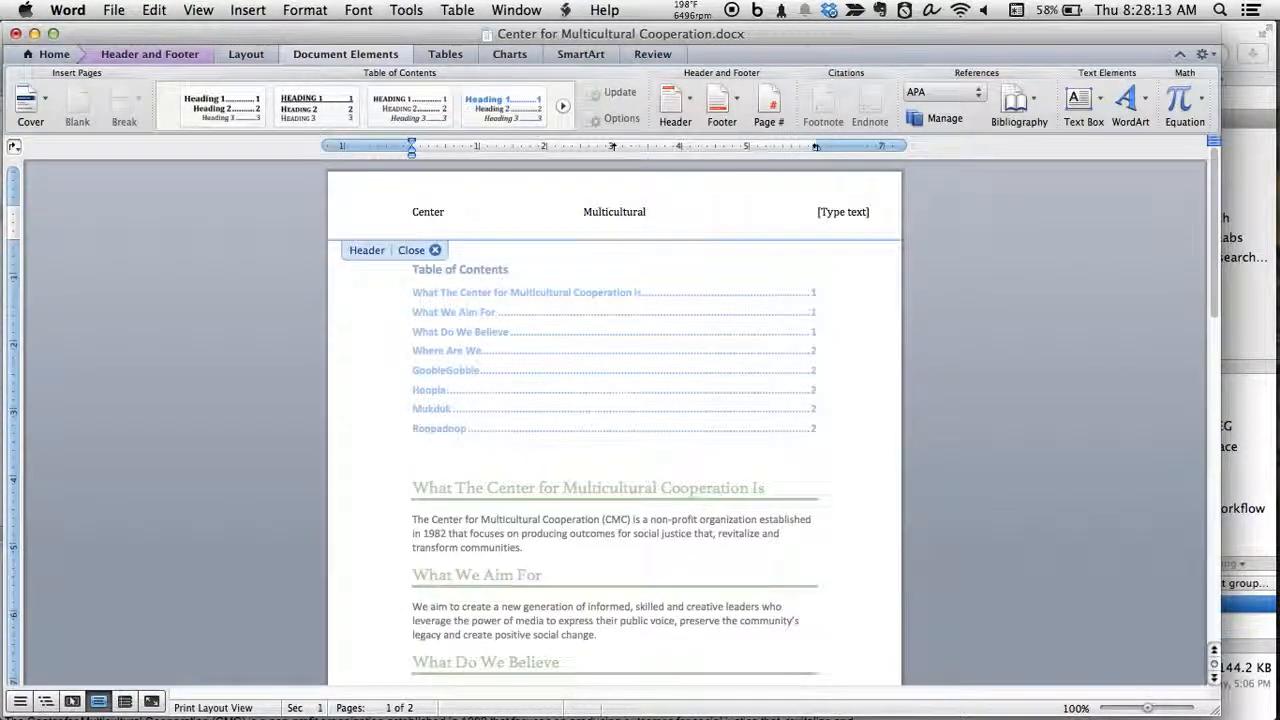
key(BackSpace)
- Enter "Cooperation" in the header's right text placeholder
click(806, 210)
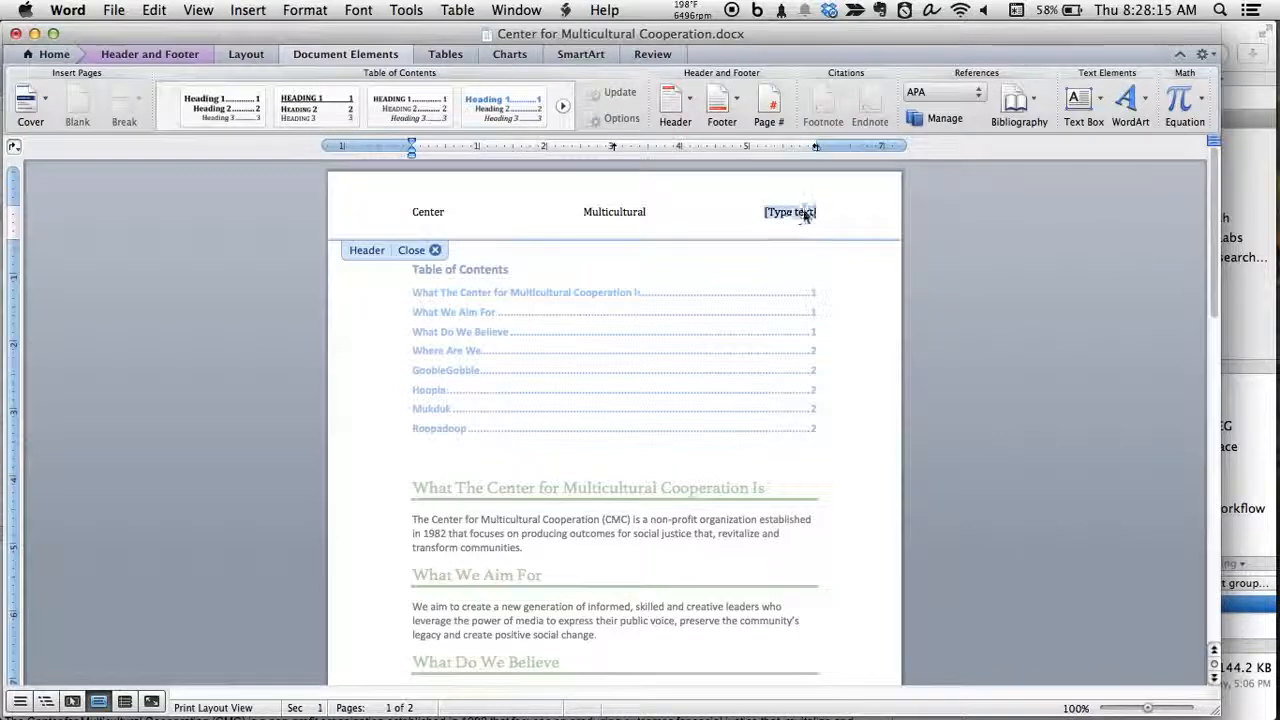
text(coo)
key(BackSpace)
key(BackSpace)
text(peration)
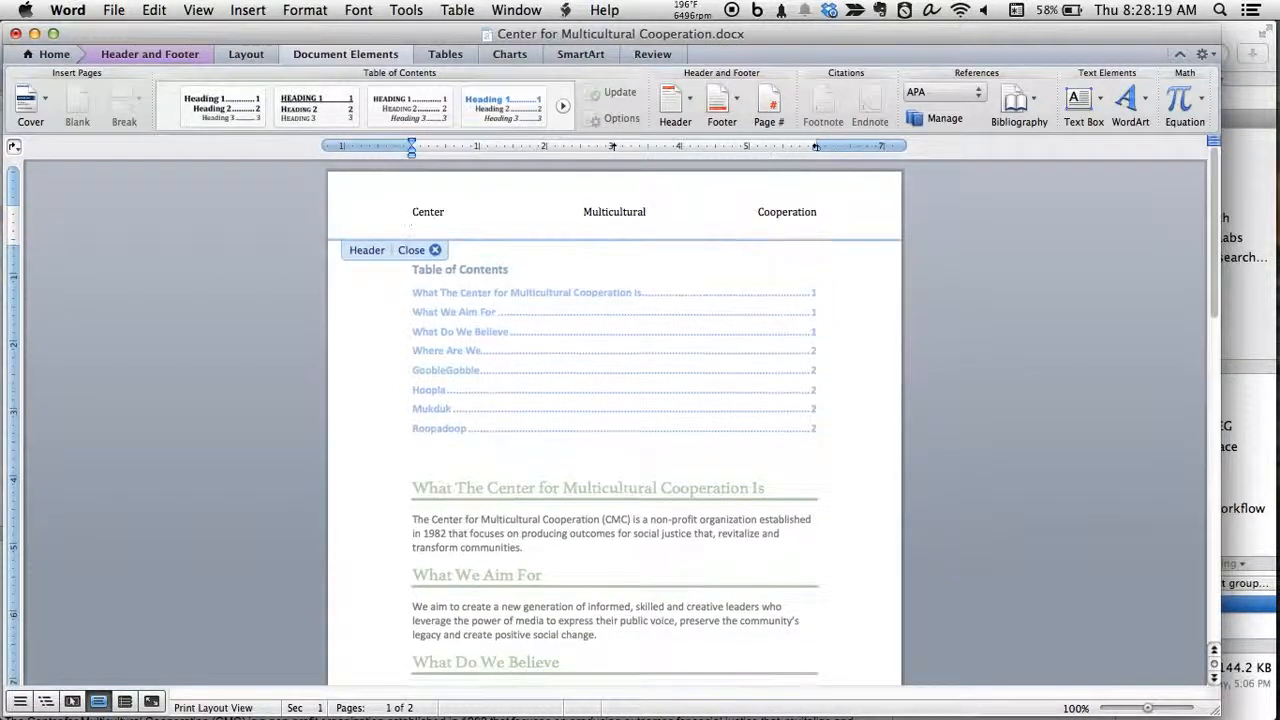
- Leave the header area and check the three-part header on both pages
click(436, 250)
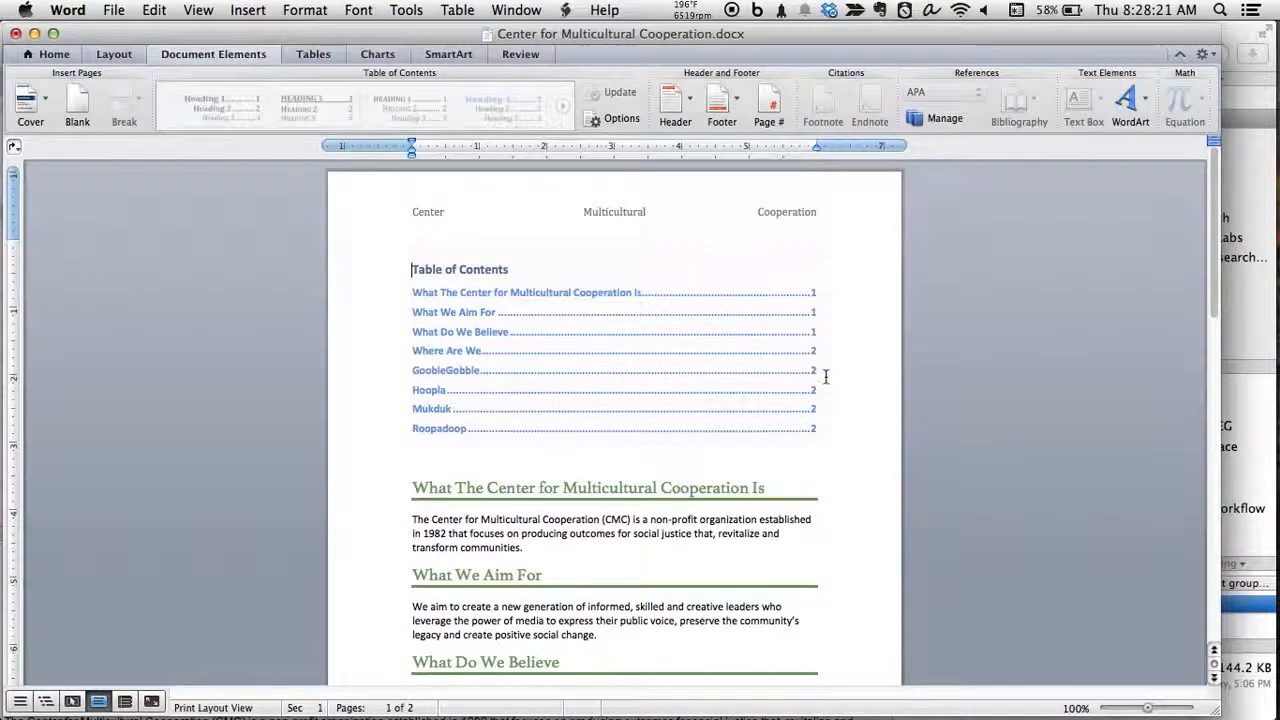
scroll(828, 368, down, 10)
scroll(827, 355, up, 3)
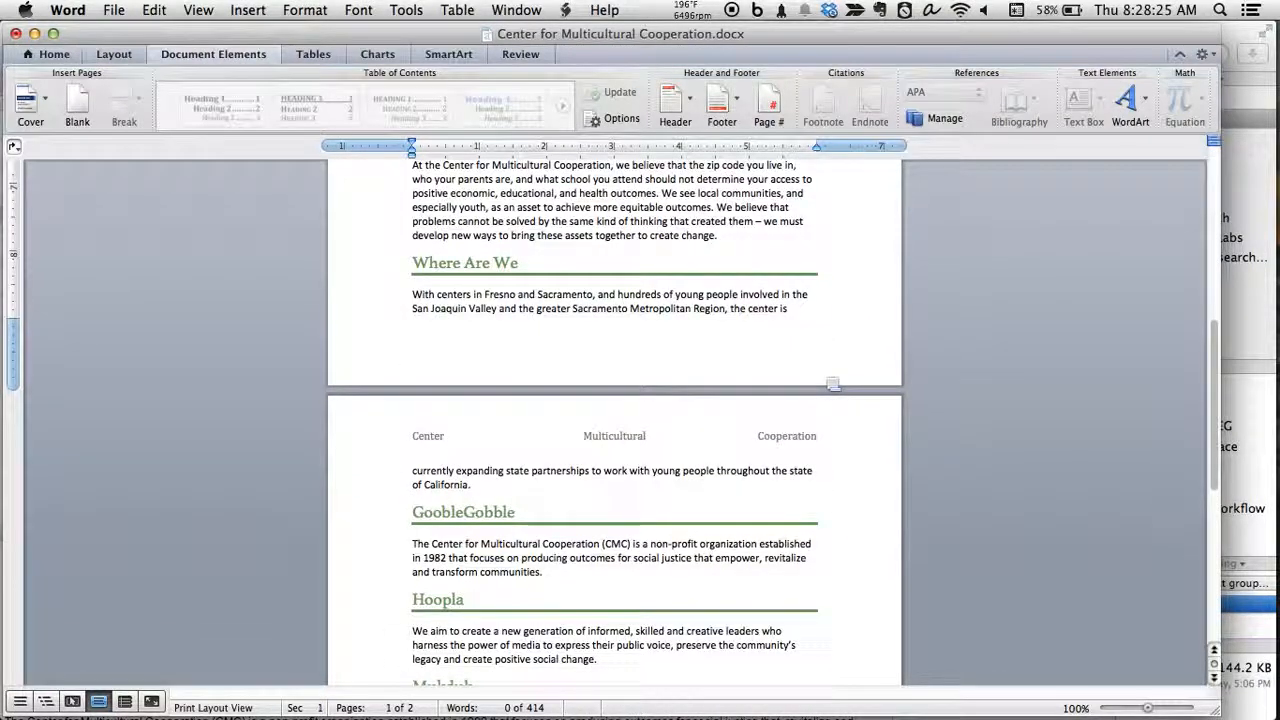
scroll(833, 384, up, 10)
scroll(830, 378, up, 8)
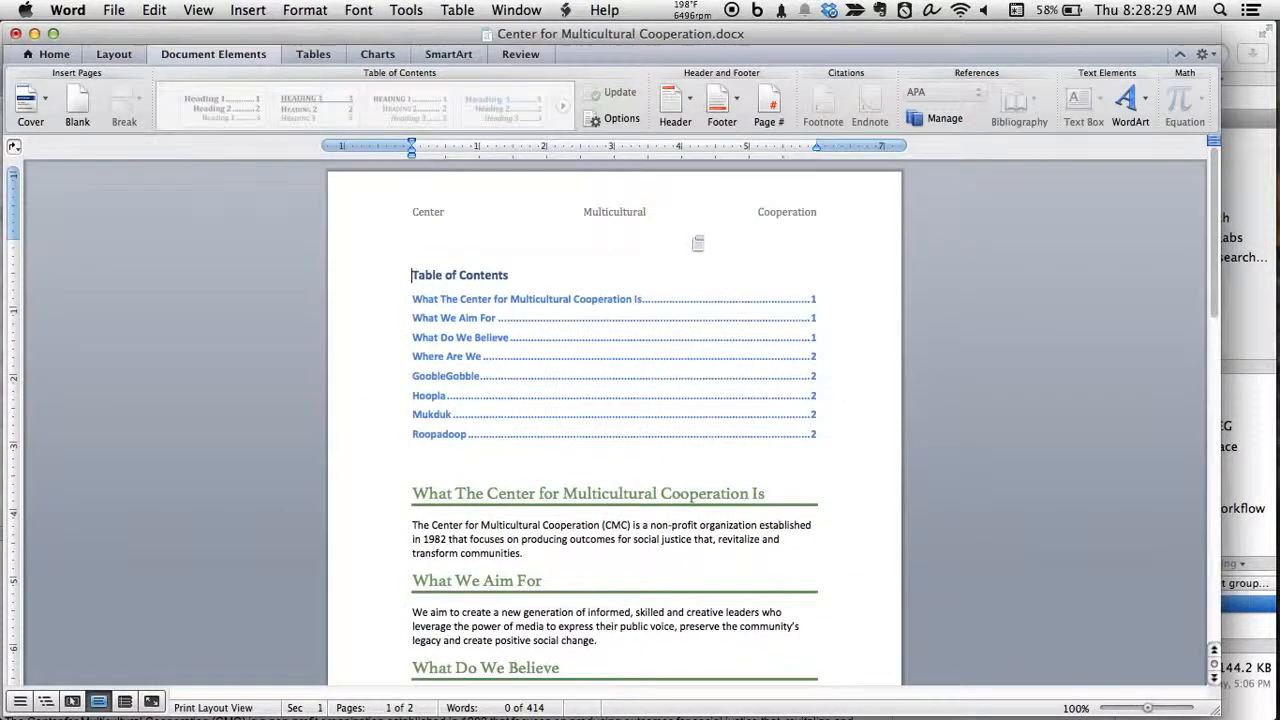
- Undo the Basic (All Pages) header and its text entries to restore the "Center for Multicultural Cooperation" header
key(super+z)
key(super+z)
key(super+z)
key(super+z)
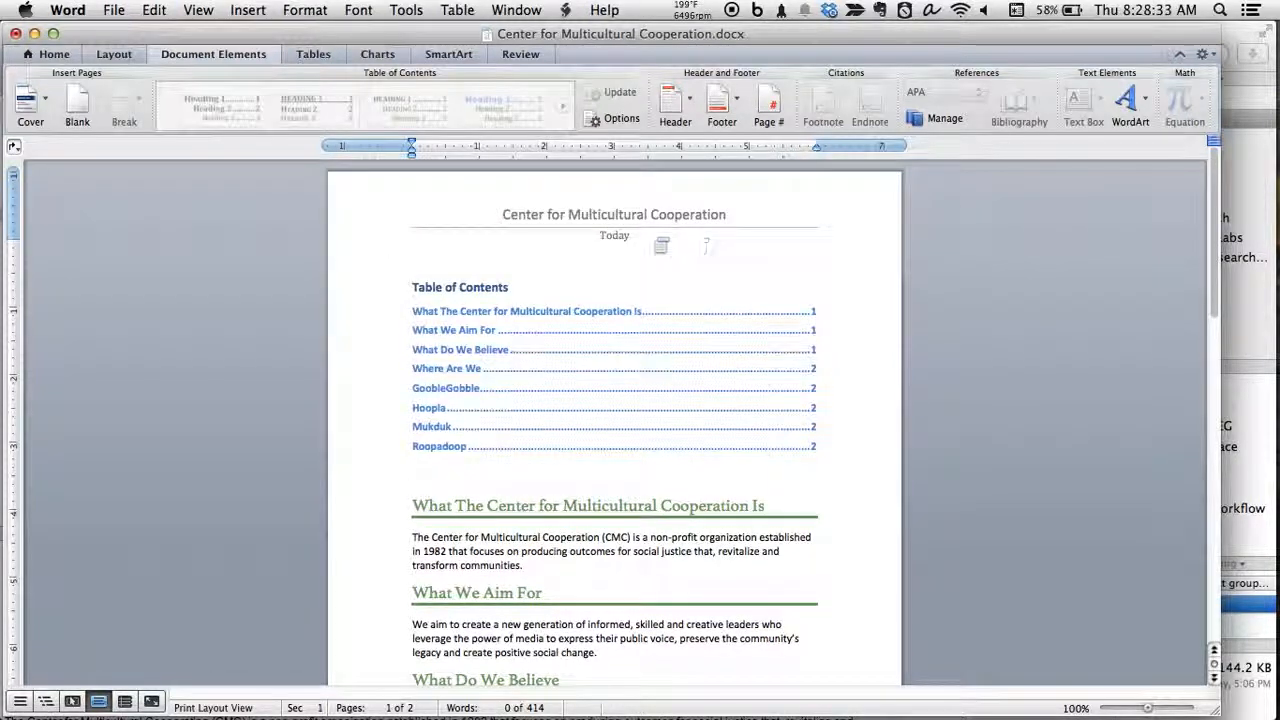
- Replace "Today" in the header with "2014", leave the header area, and check the following page
double_click(598, 228)
double_click(623, 236)
key(BackSpace)
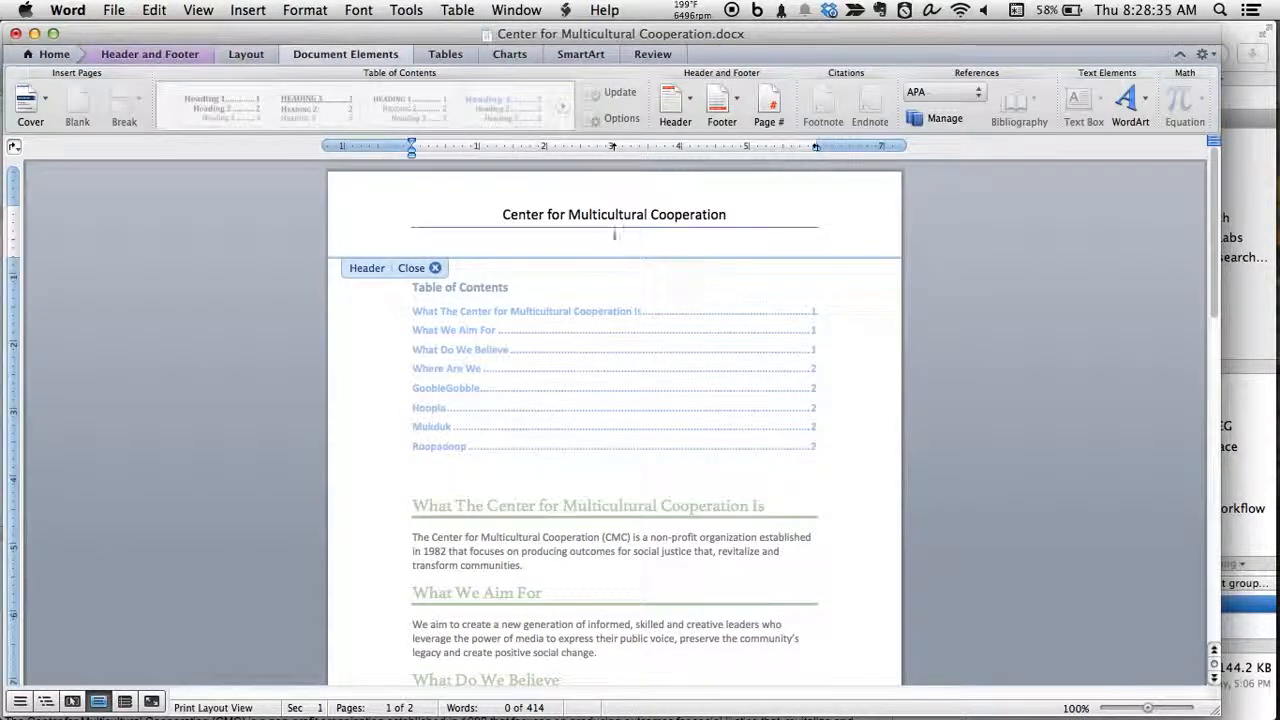
text(2014)
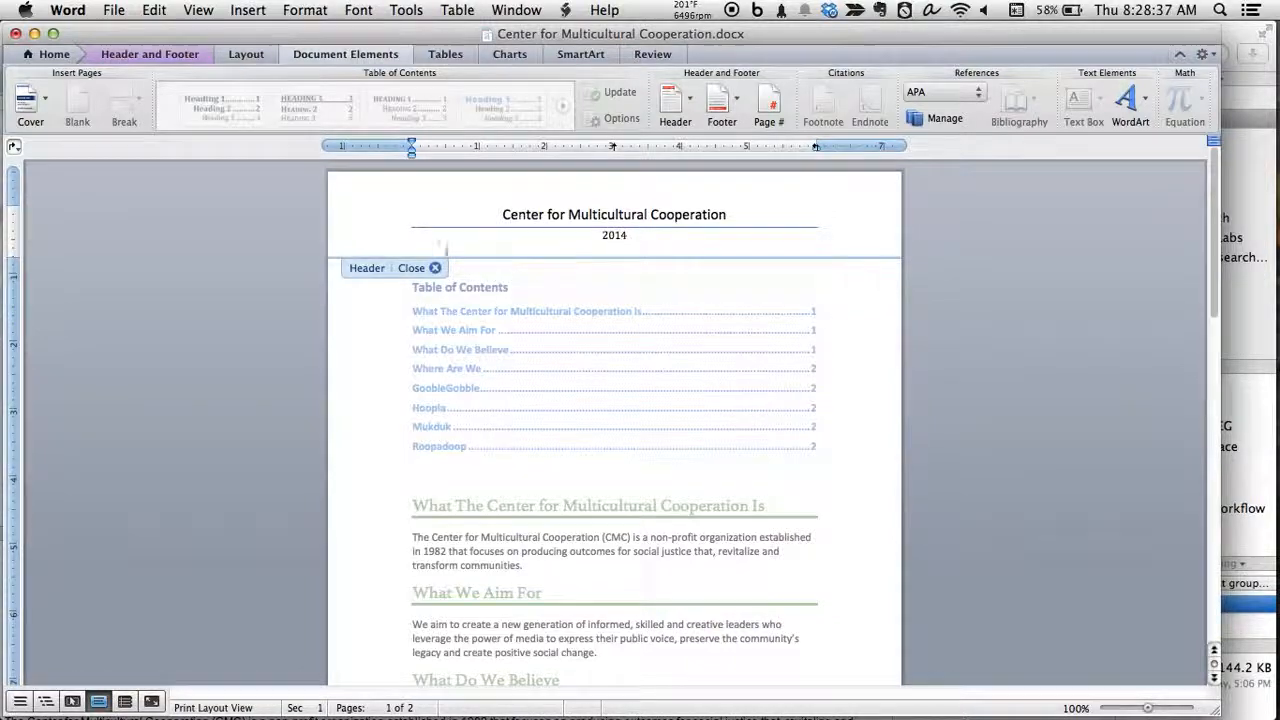
click(435, 268)
scroll(831, 353, down, 5)
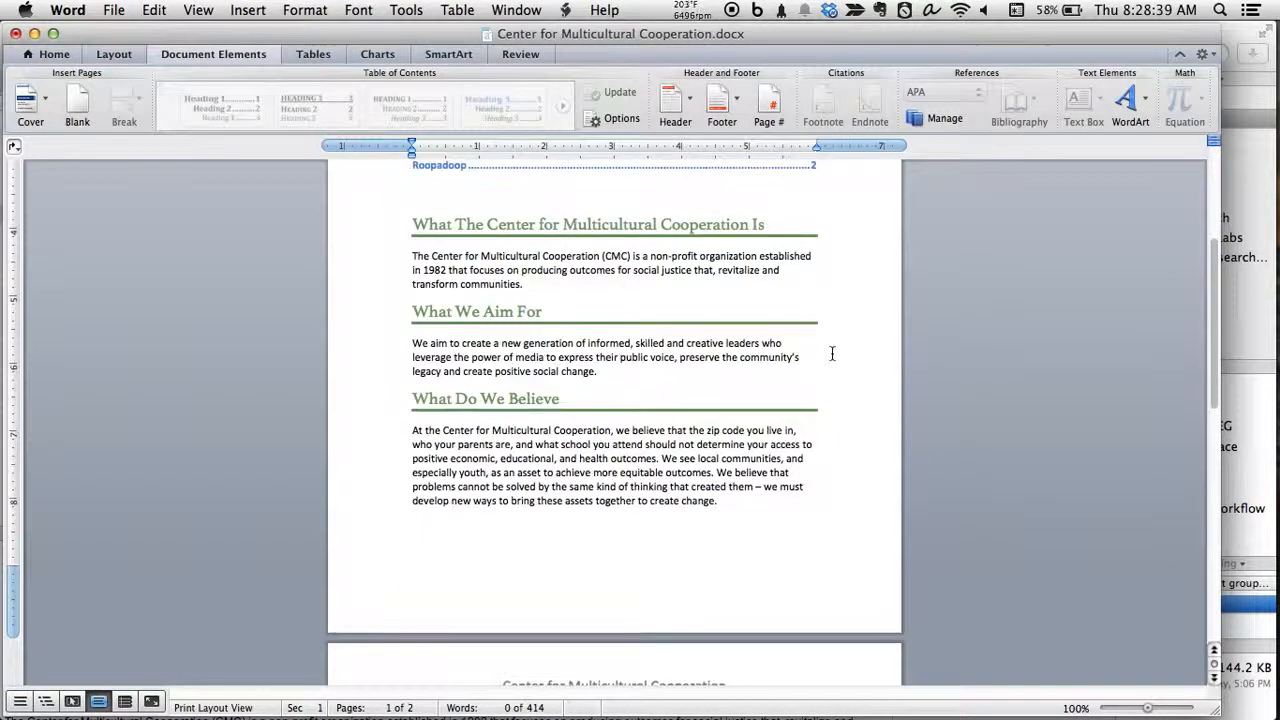
scroll(831, 353, up, 5)
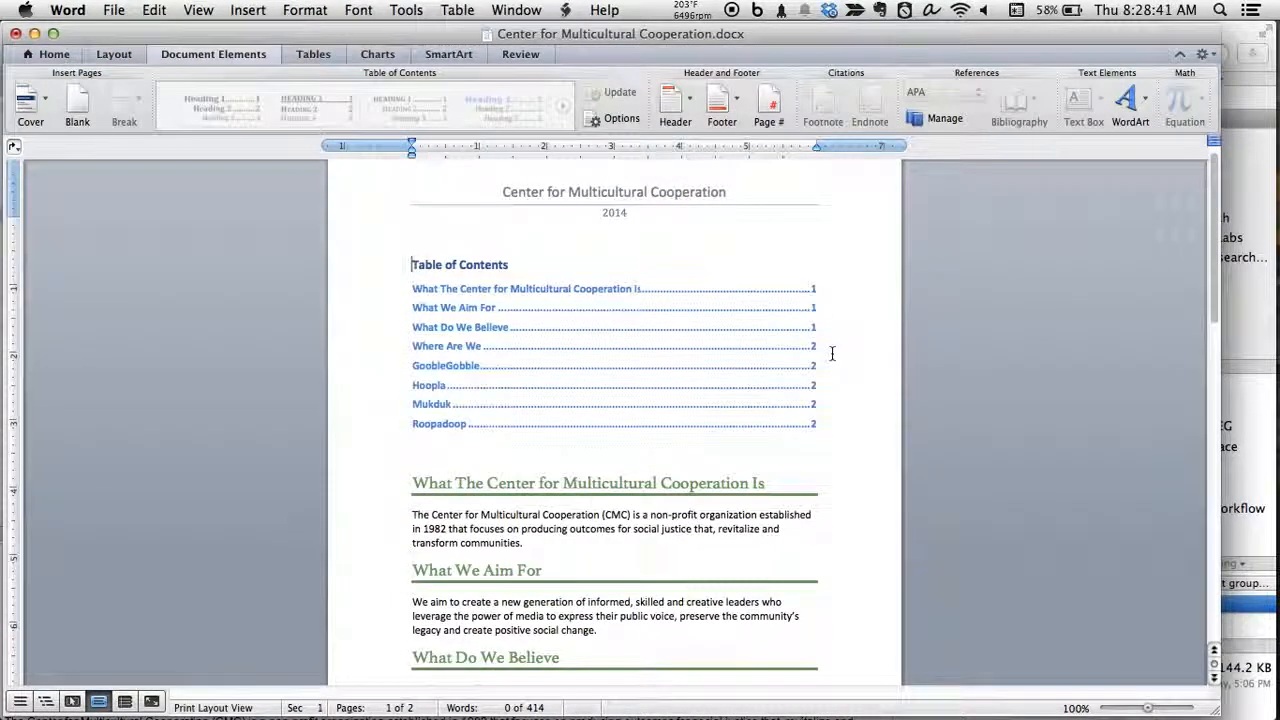
- Enter "Type Suff in the footer" in the first page's footer, leave the footer area, and check it on both pages
scroll(831, 353, down, 5)
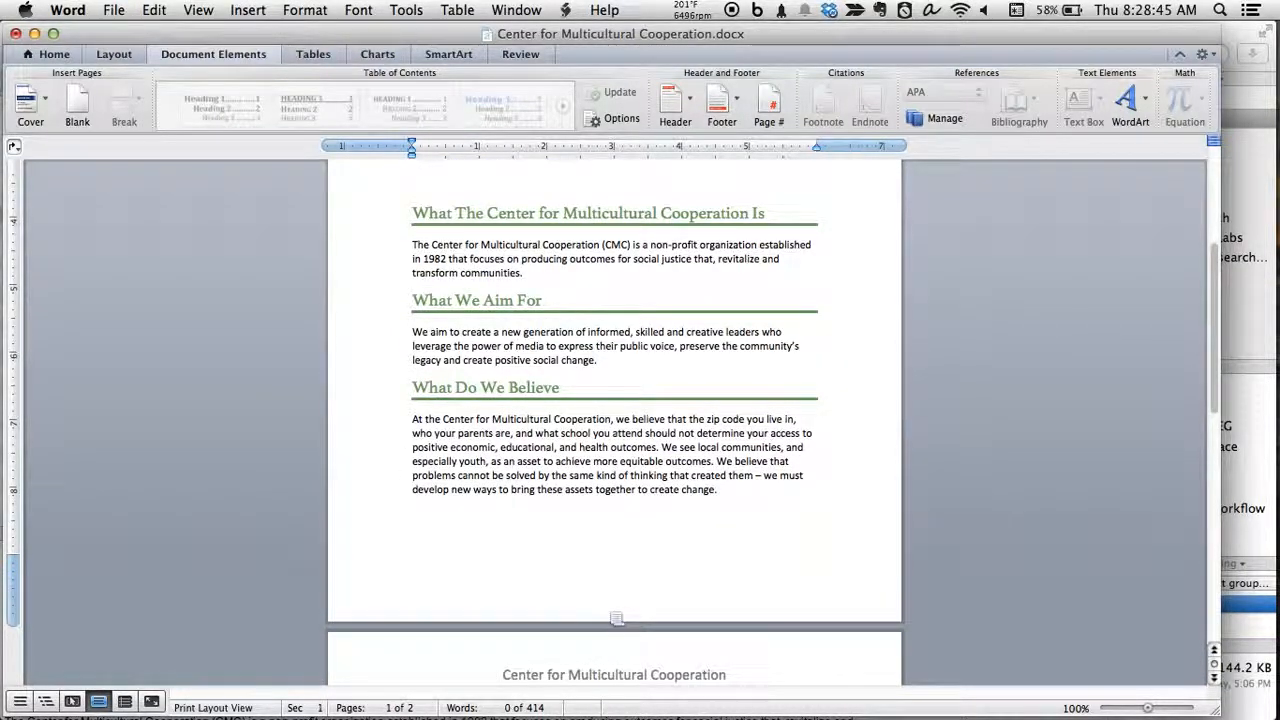
double_click(610, 602)
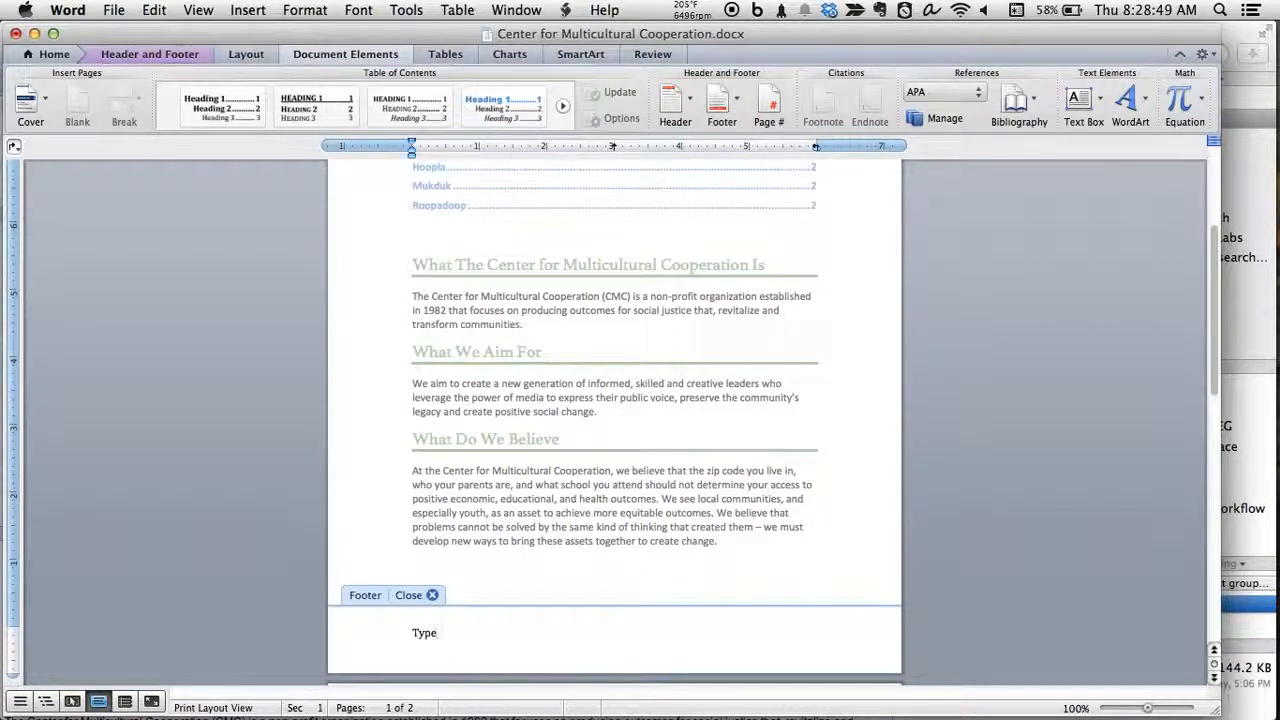
text(Type Suff in the footer)
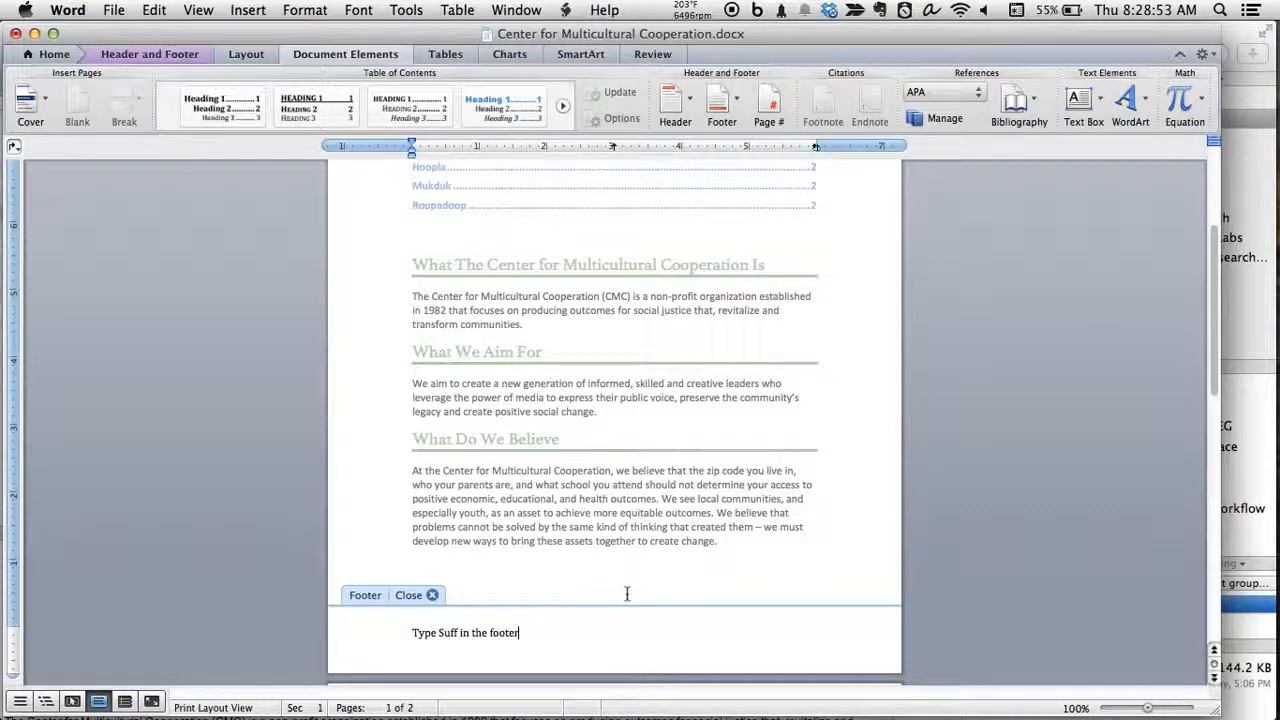
click(420, 600)
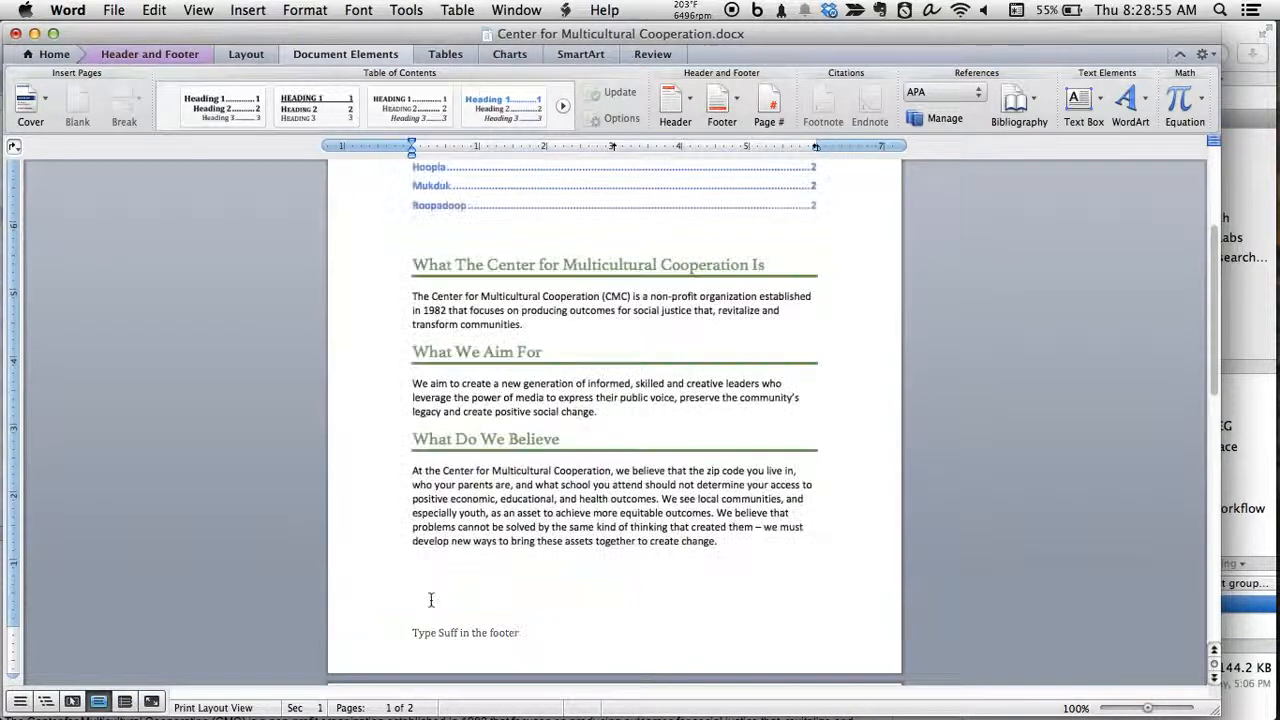
scroll(486, 523, down, 5)
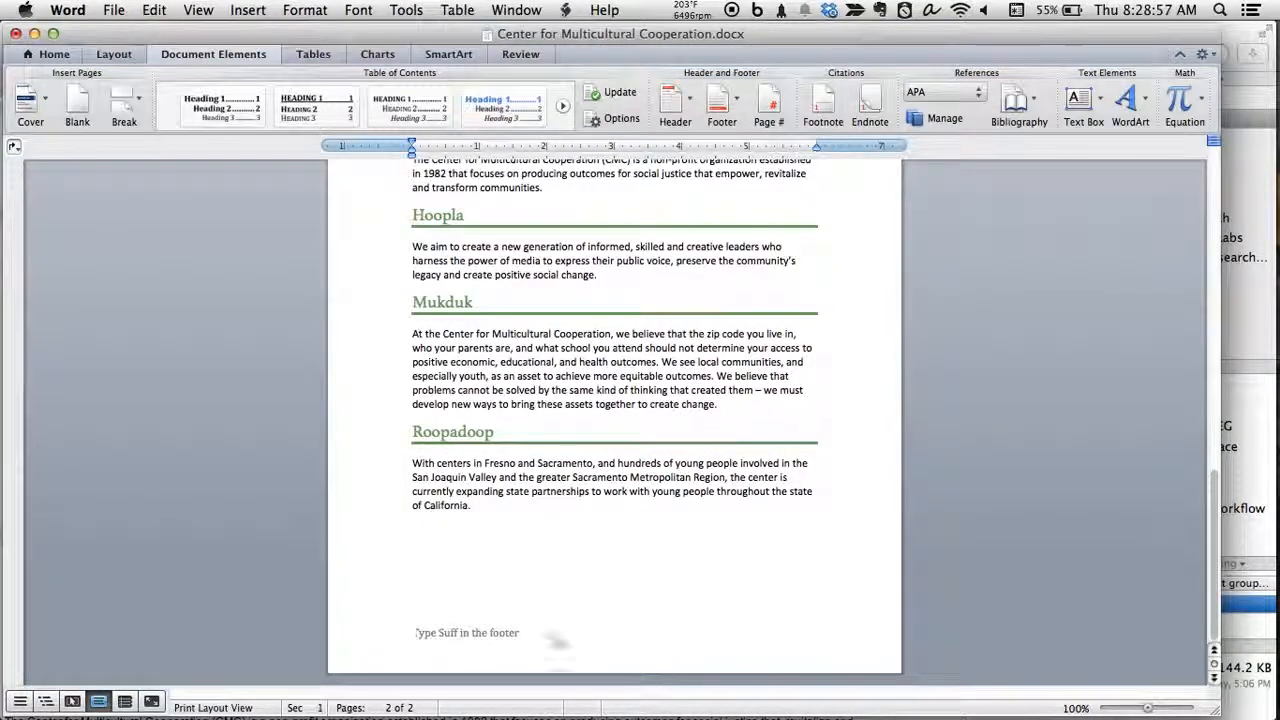
scroll(523, 634, up, 12)
scroll(520, 628, up, 3)
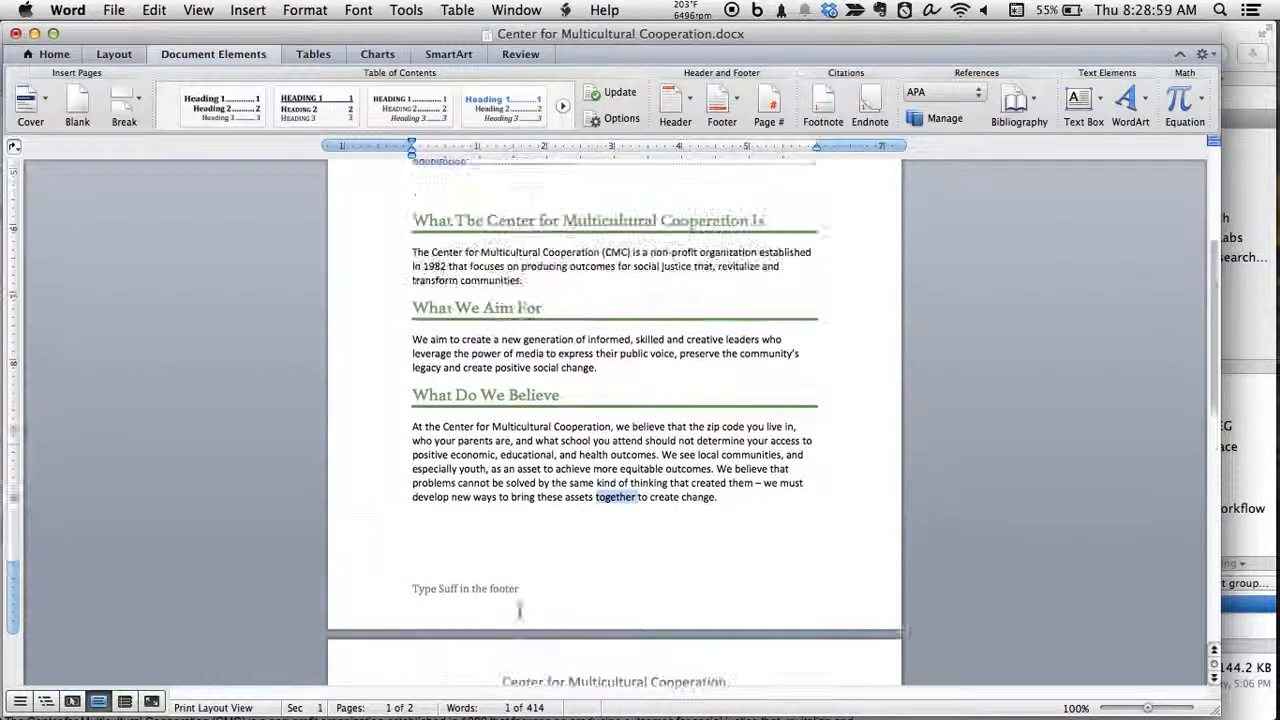
- Replace the footer with the built-in Basic (All Pages) style and enter "All Day" in its left text placeholder
click(735, 112)
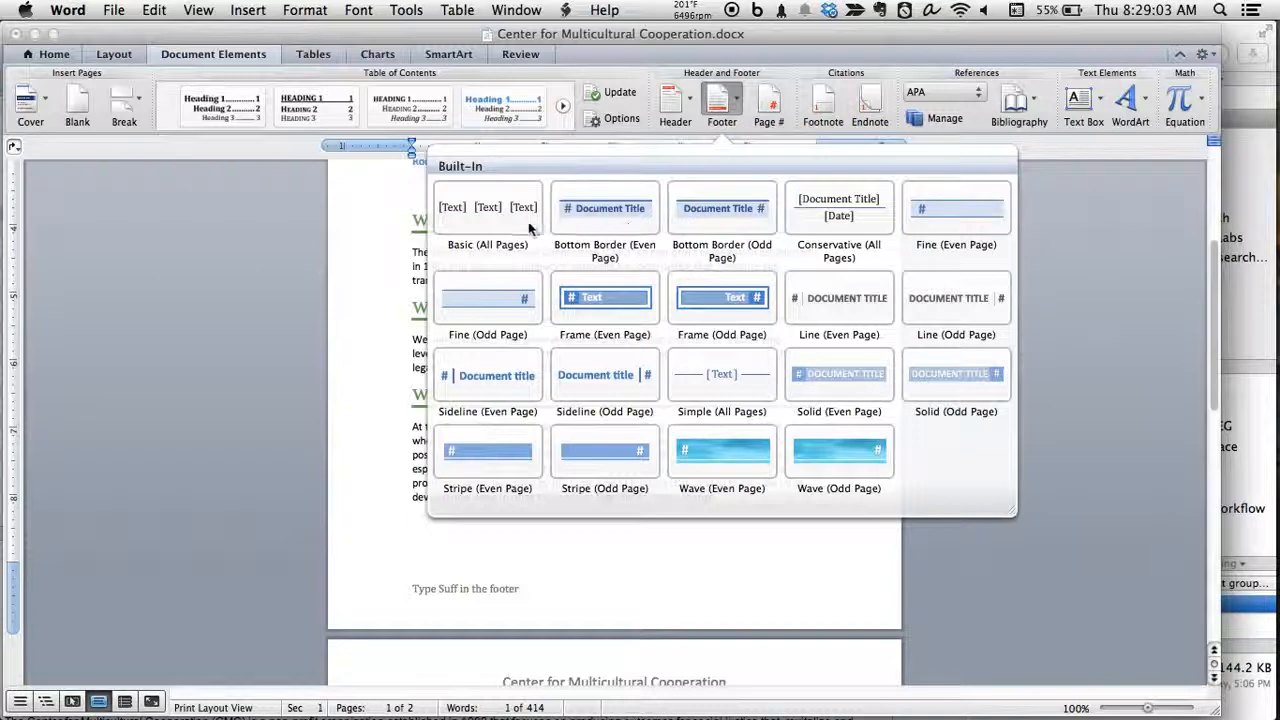
click(487, 210)
click(438, 630)
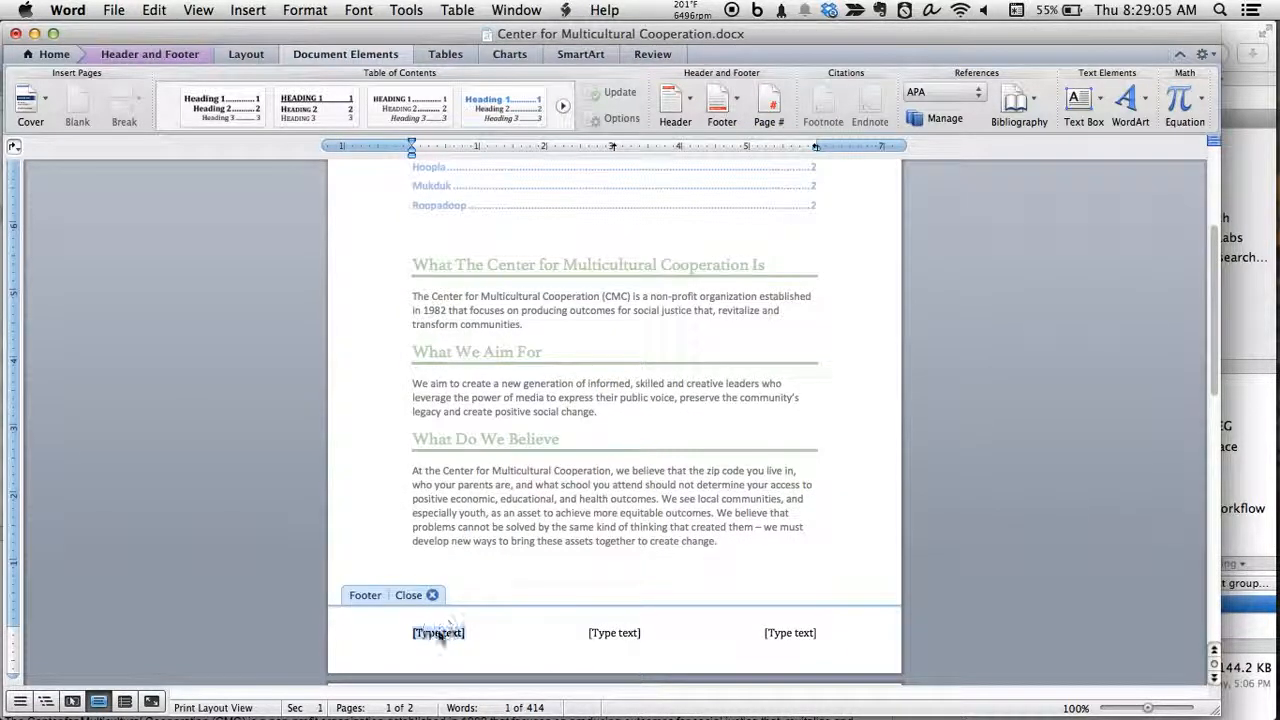
text(All)
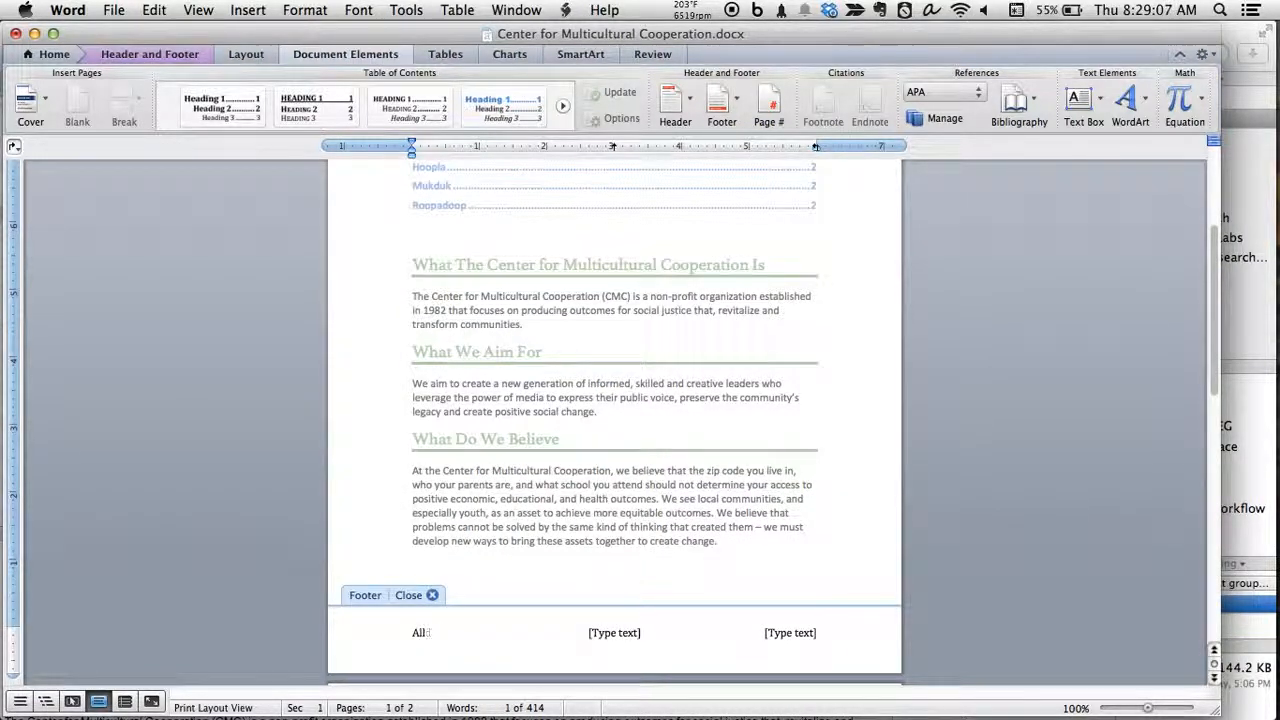
text(day Day)
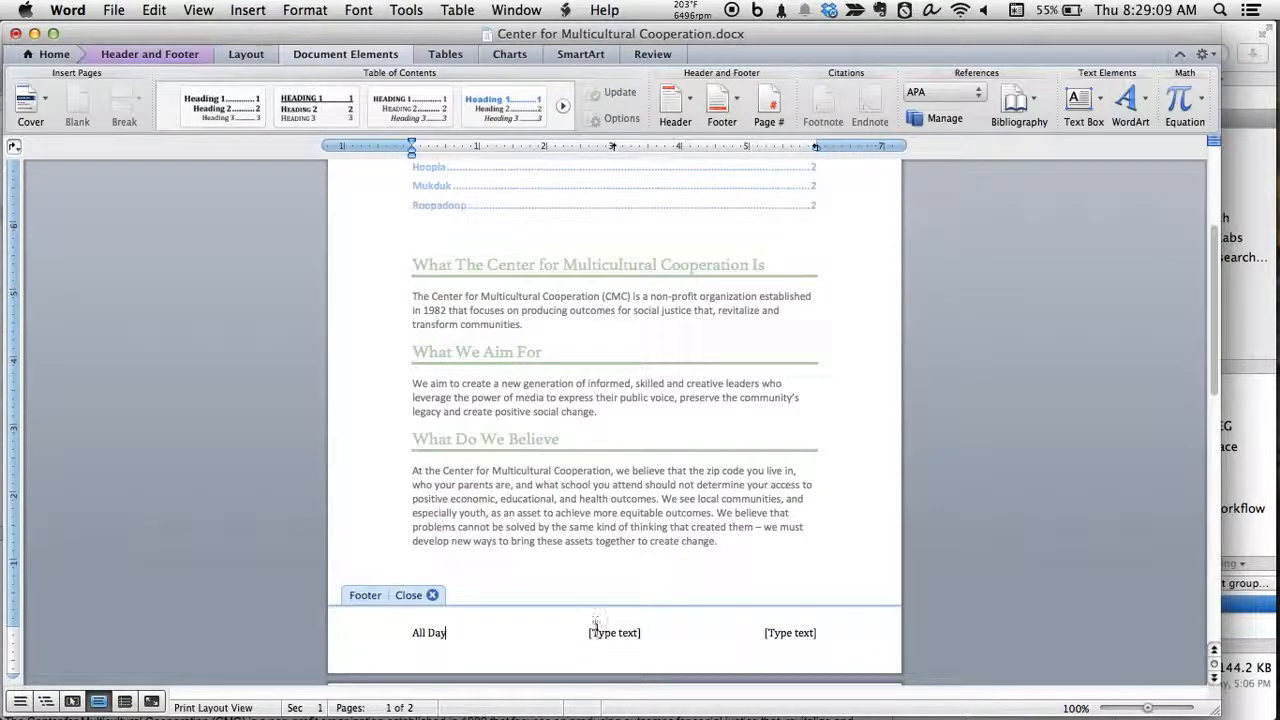
- Clear the footer's middle placeholder, enter "Every Day" in the right one, and leave the footer area
click(612, 632)
text(De)
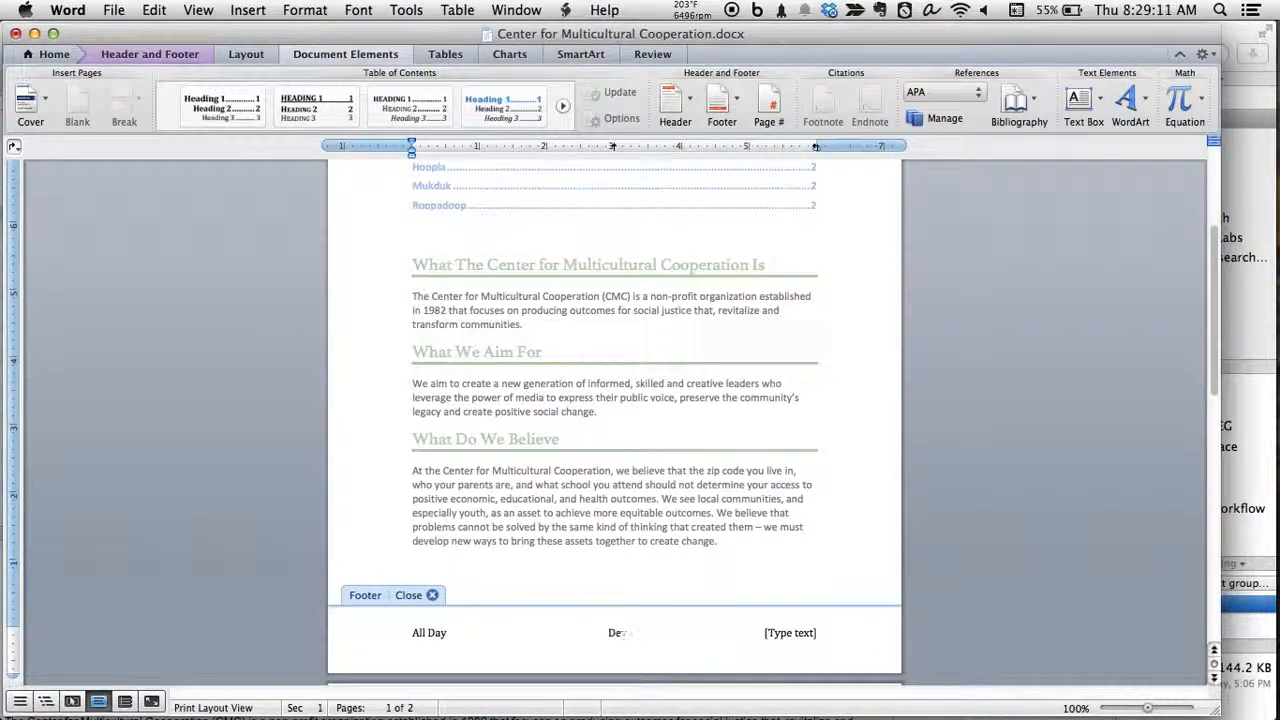
key(BackSpace)
key(BackSpace)
click(789, 634)
text(Evere)
text( D)
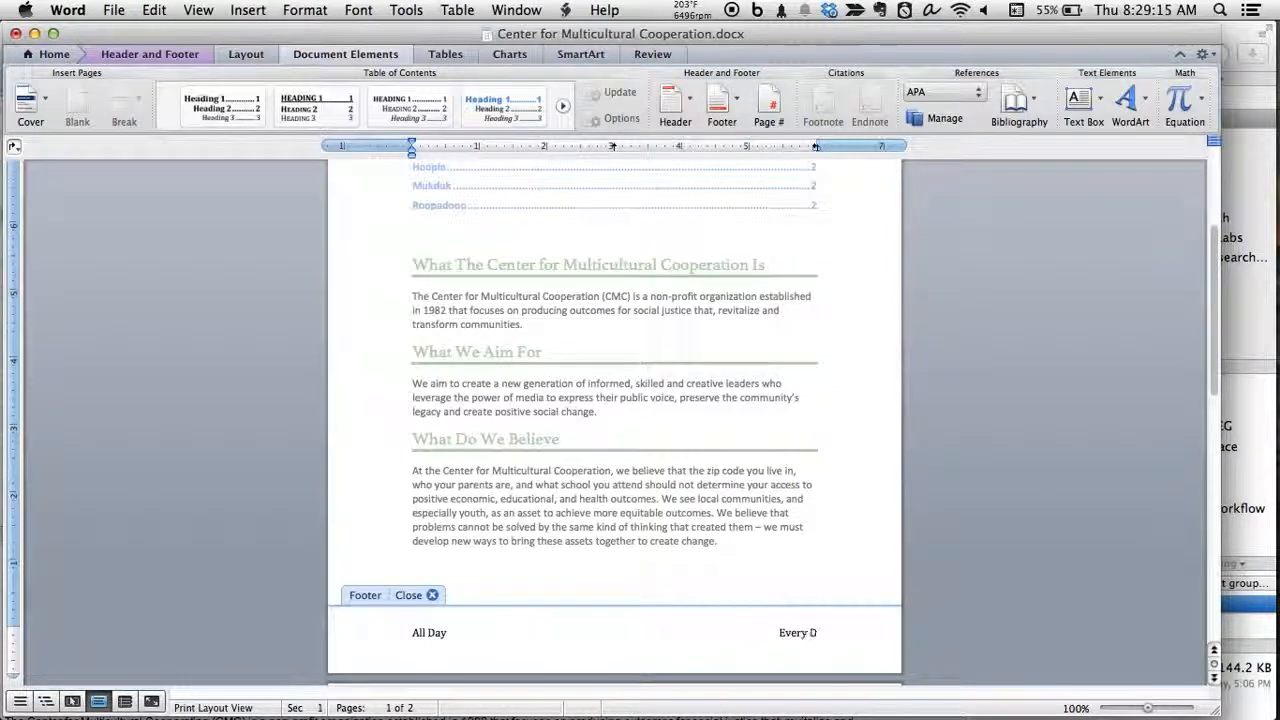
text(ay)
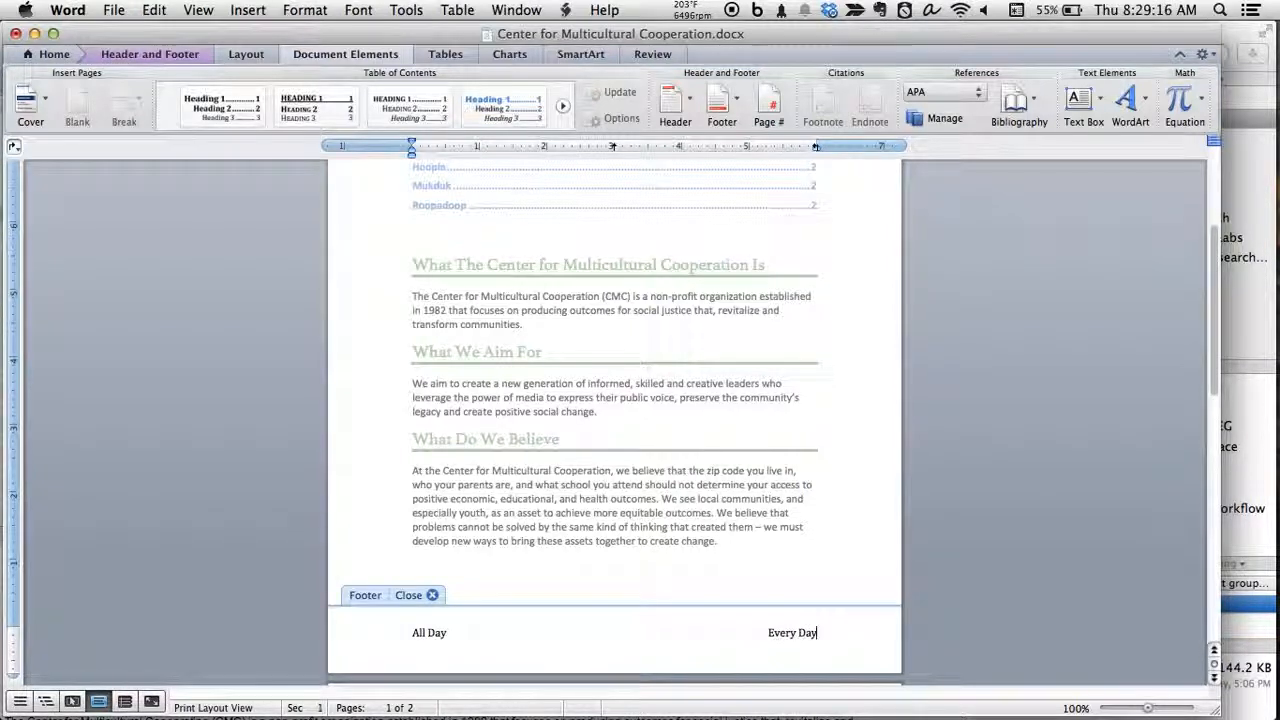
click(422, 596)
scroll(838, 585, up, 5)
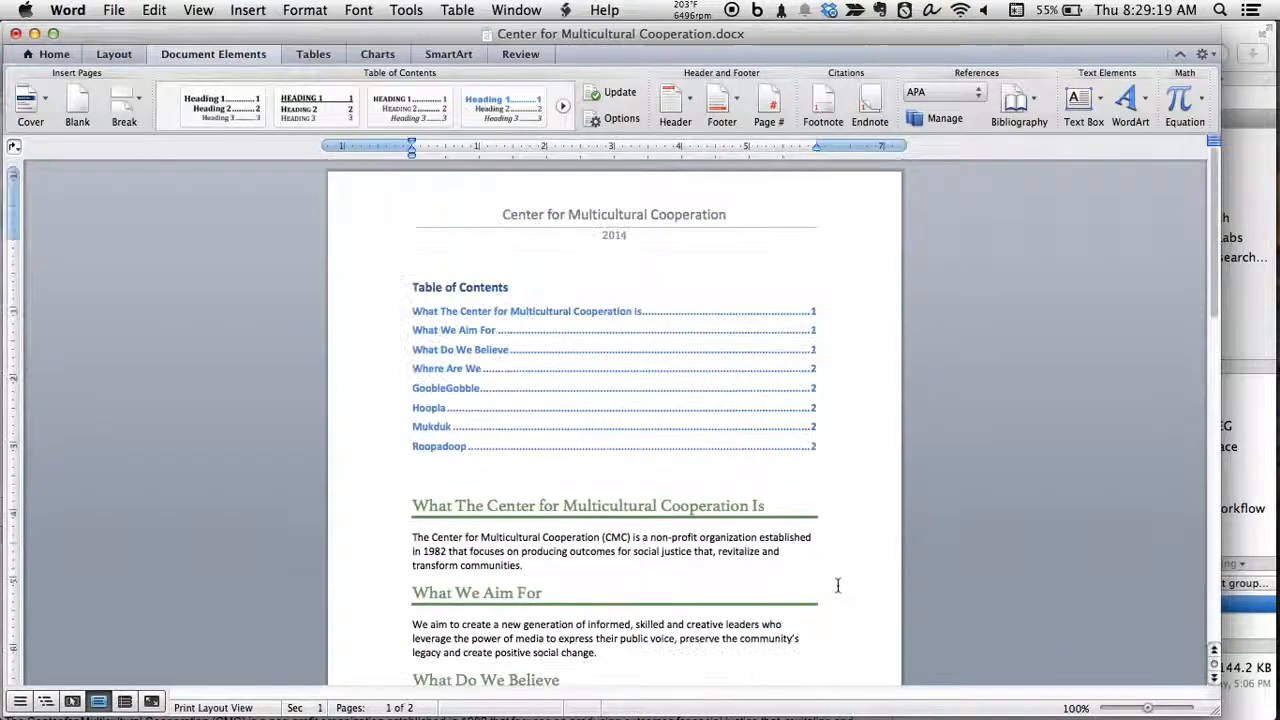
scroll(838, 585, down, 5)
scroll(838, 663, up, 1)
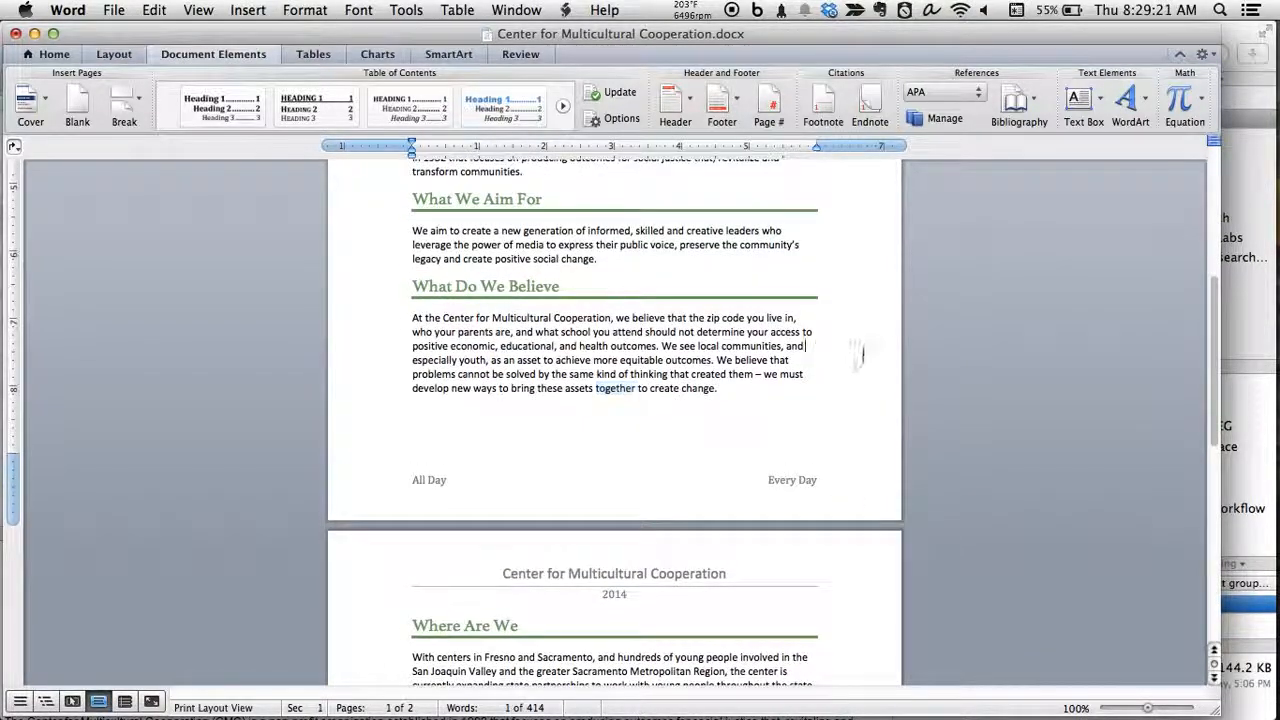
- Insert right-aligned page numbers in the footer, including on the first page, and check them on both pages
scroll(862, 352, up, 2)
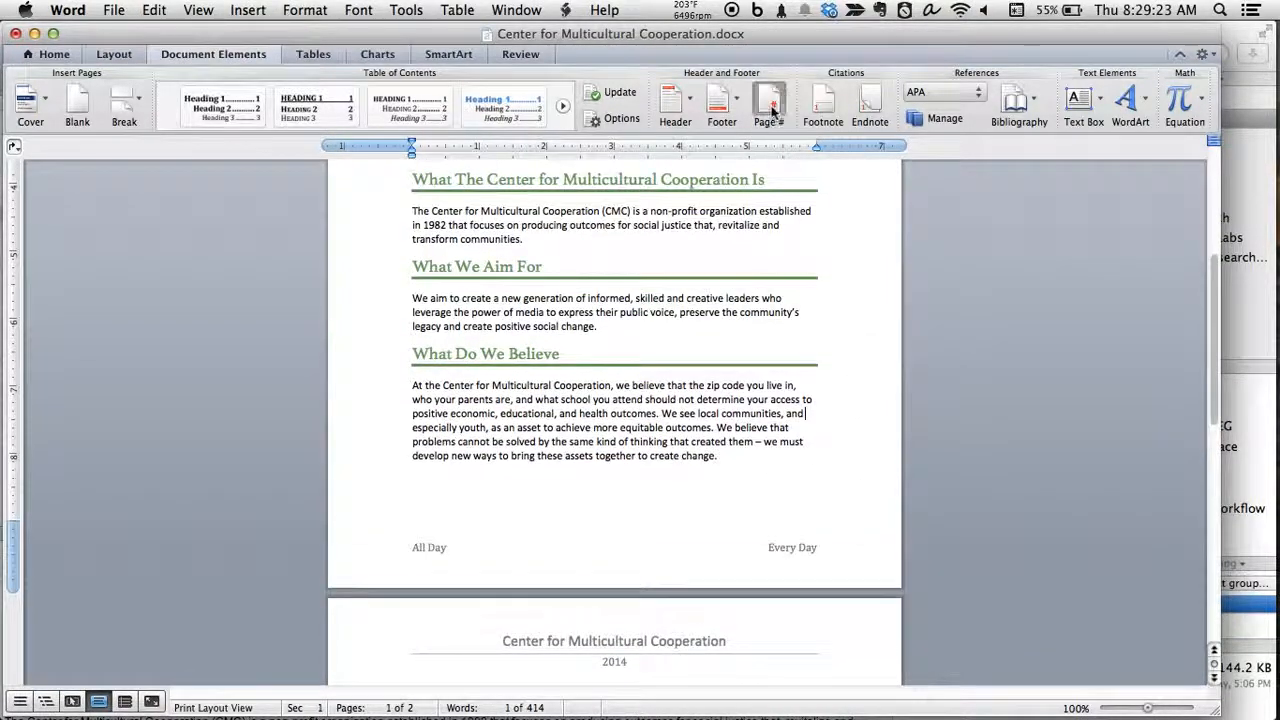
click(772, 112)
click(686, 450)
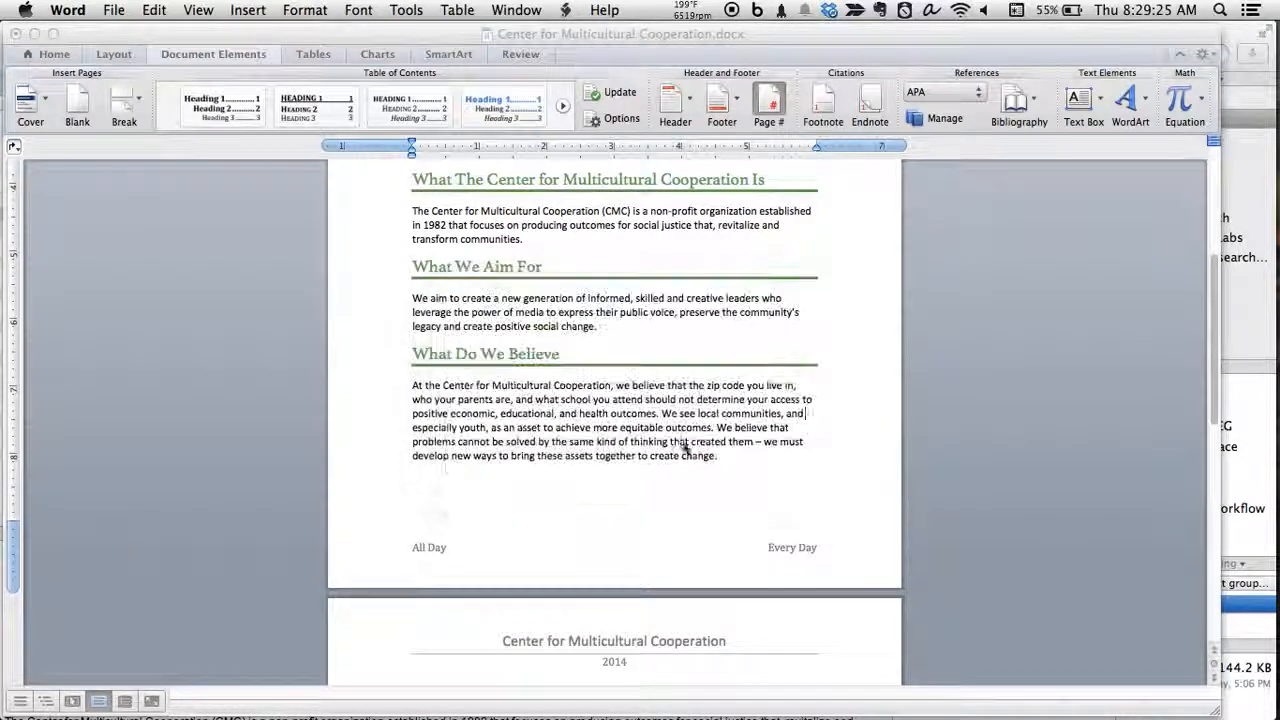
click(769, 105)
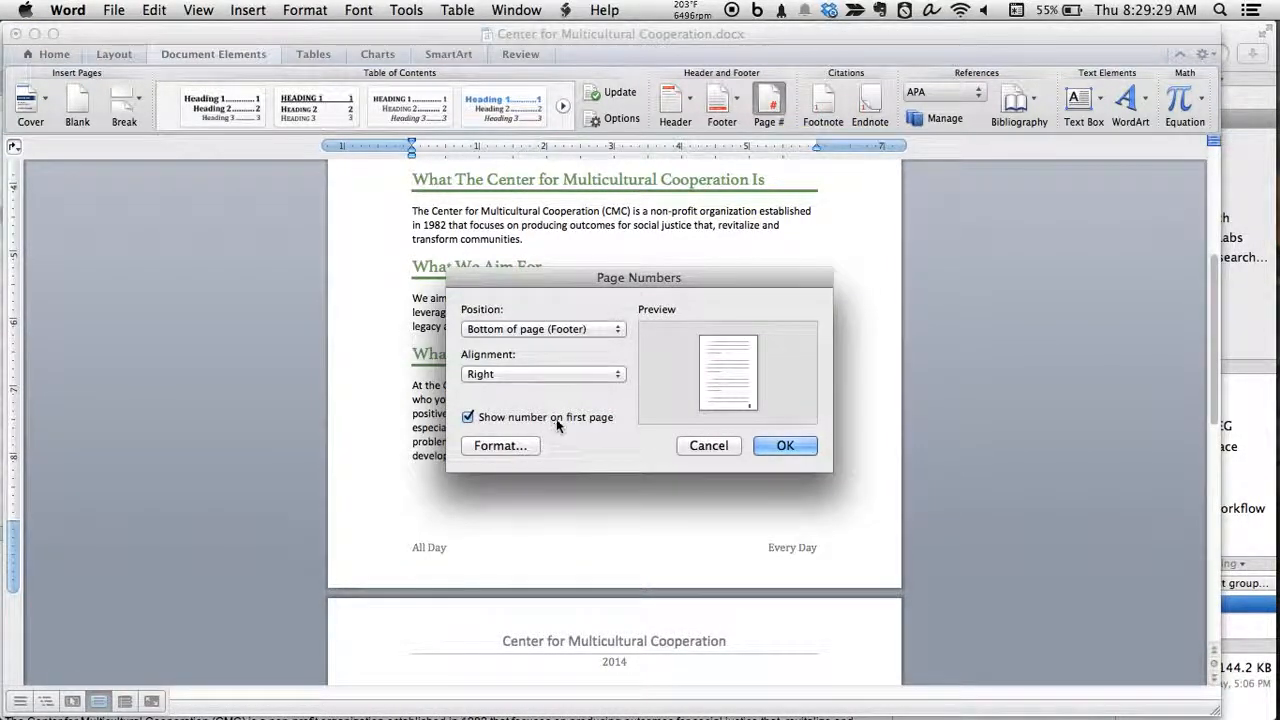
click(790, 448)
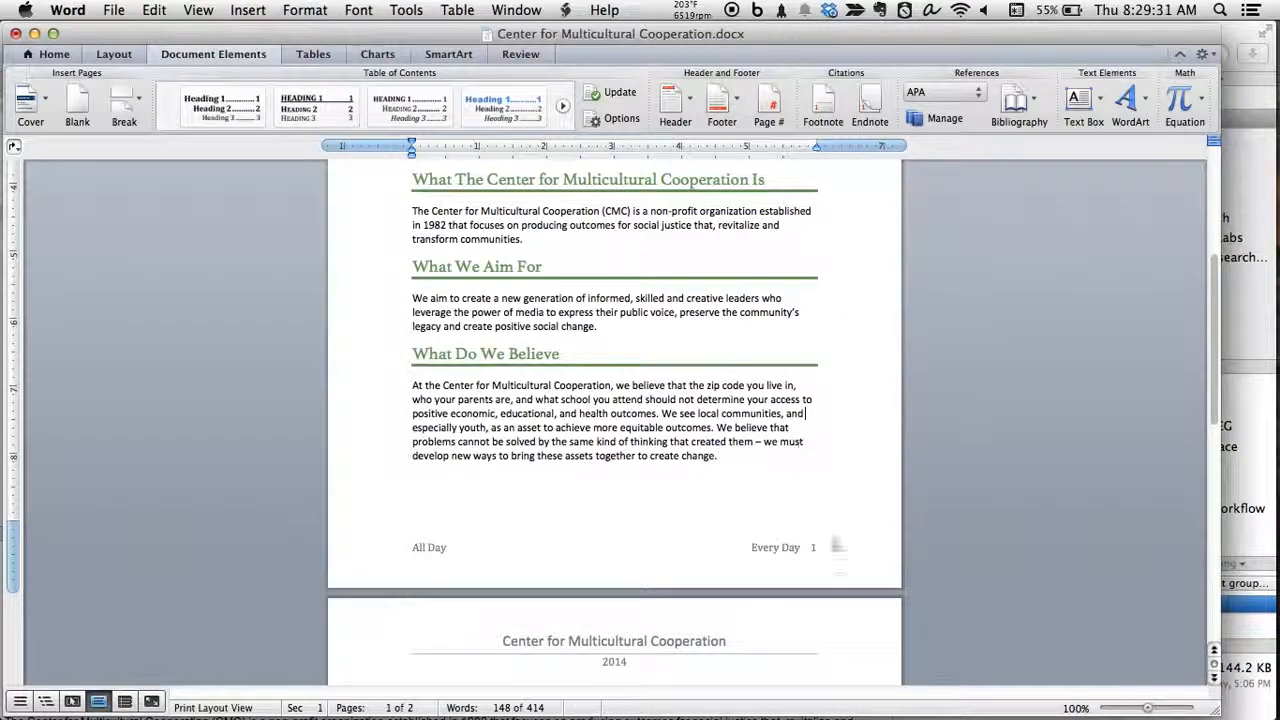
scroll(832, 572, up, 5)
scroll(832, 572, down, 7)
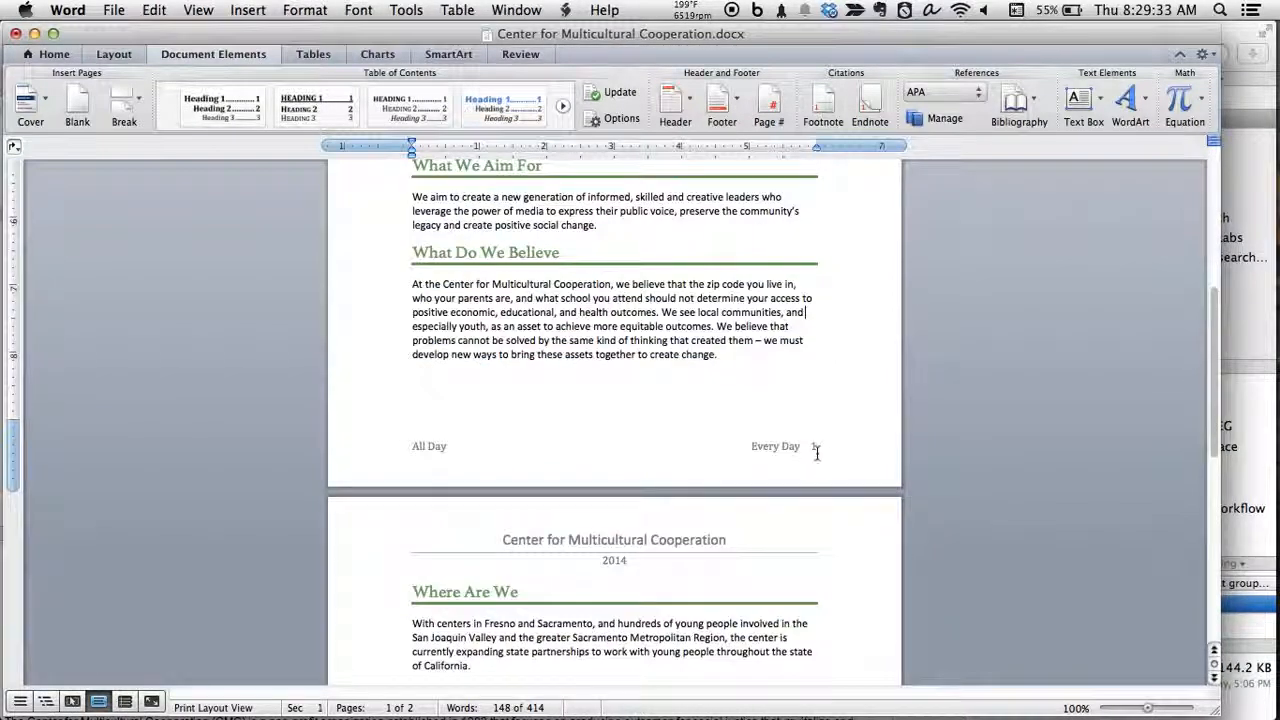
scroll(857, 490, down, 8)
scroll(840, 617, down, 2)
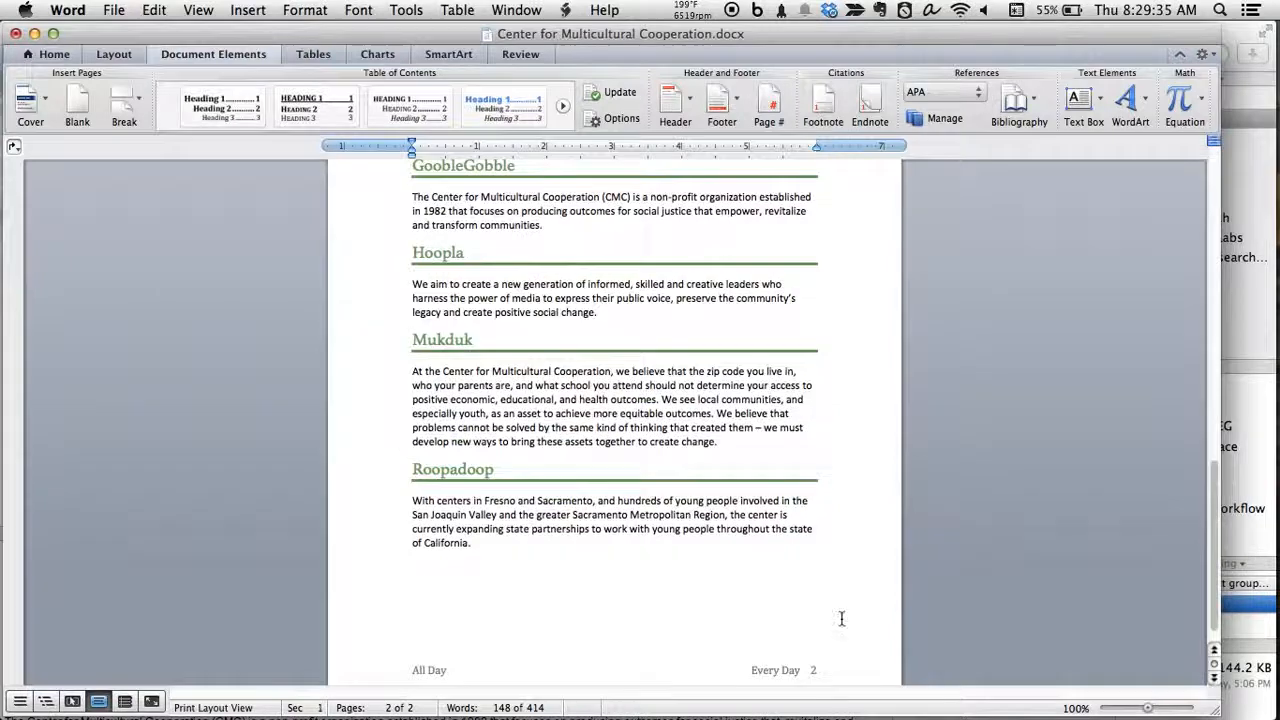
scroll(820, 632, up, 10)
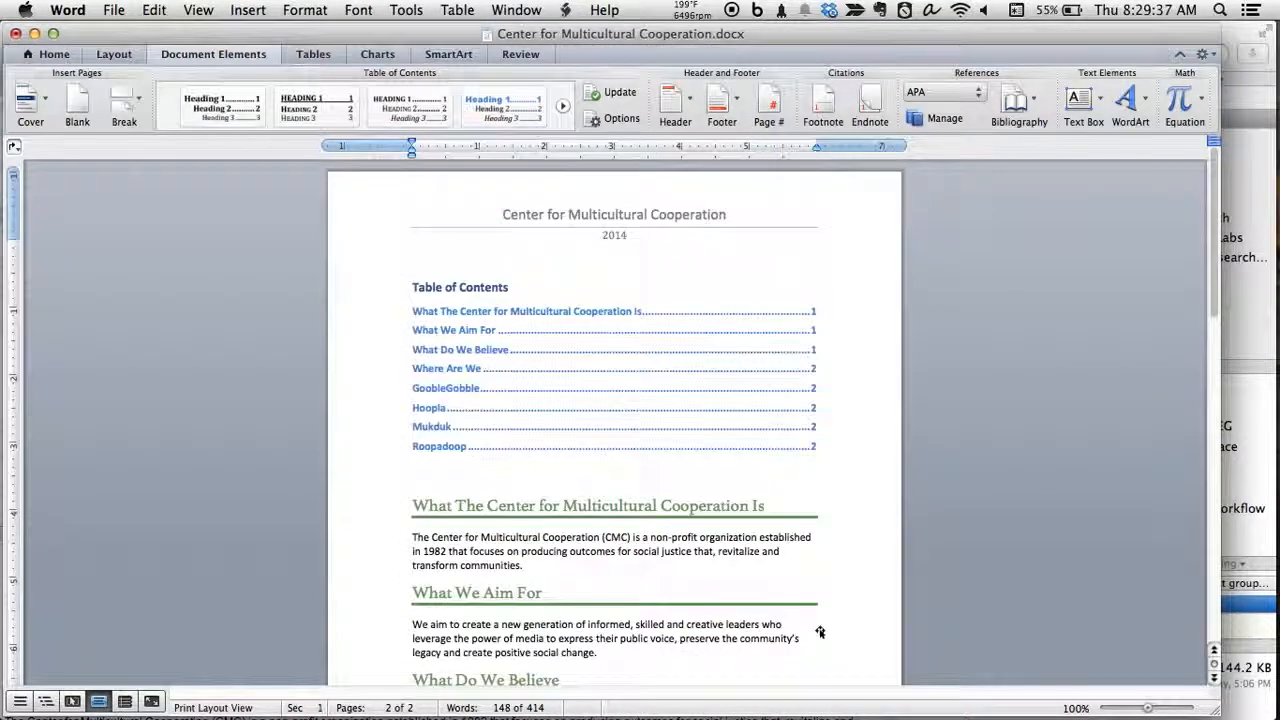